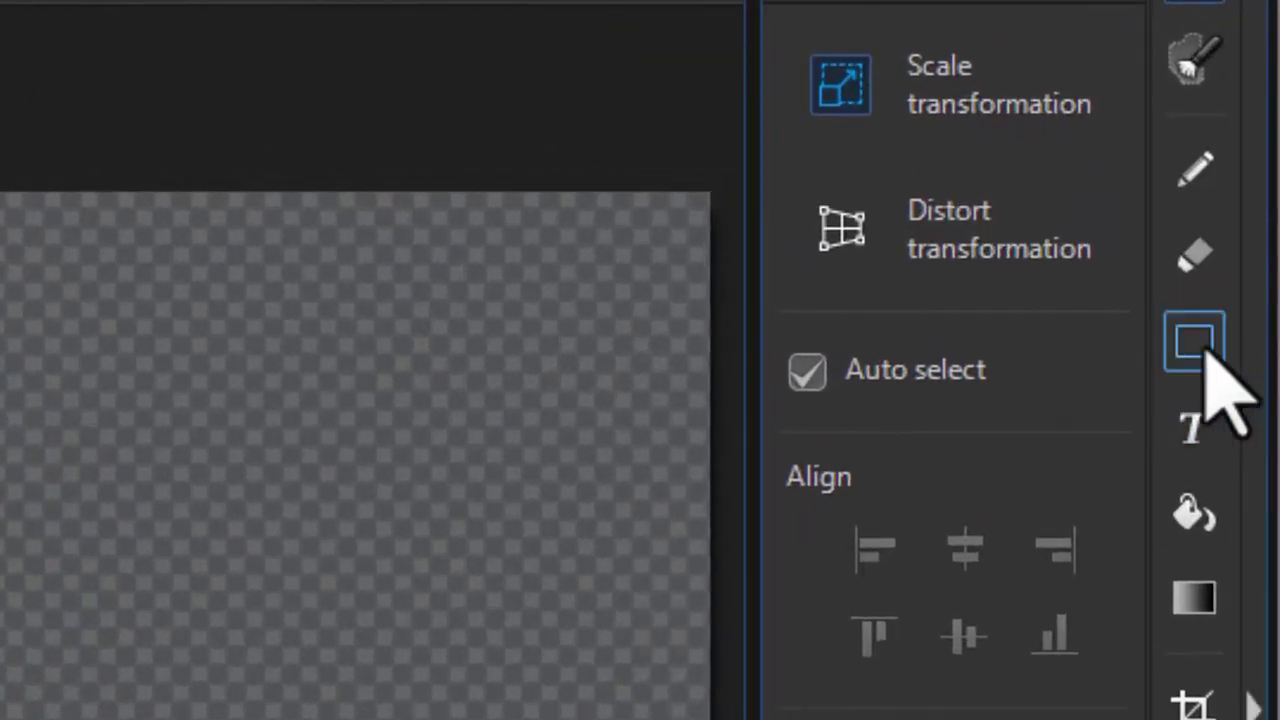
# Draw a six-sided polygon on Layer 1 using the Shape tool's Polygon shape
pyautogui.click(1206, 342)
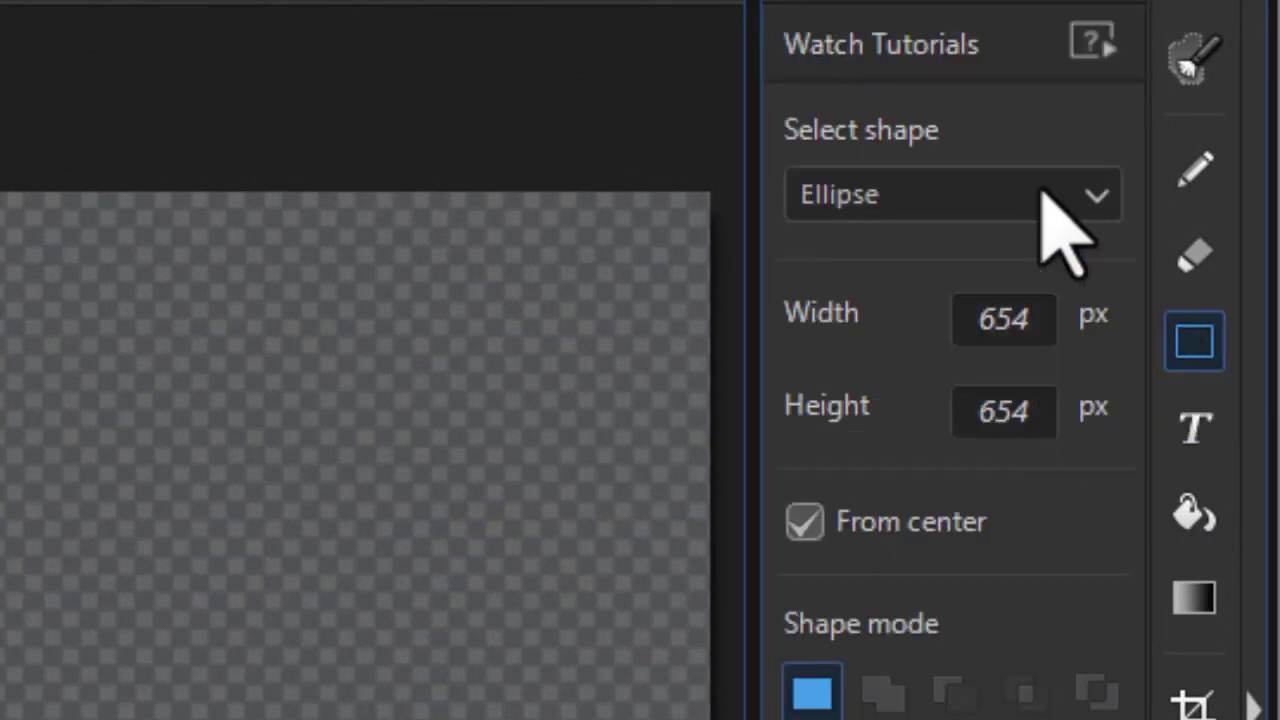
pyautogui.click(1095, 205)
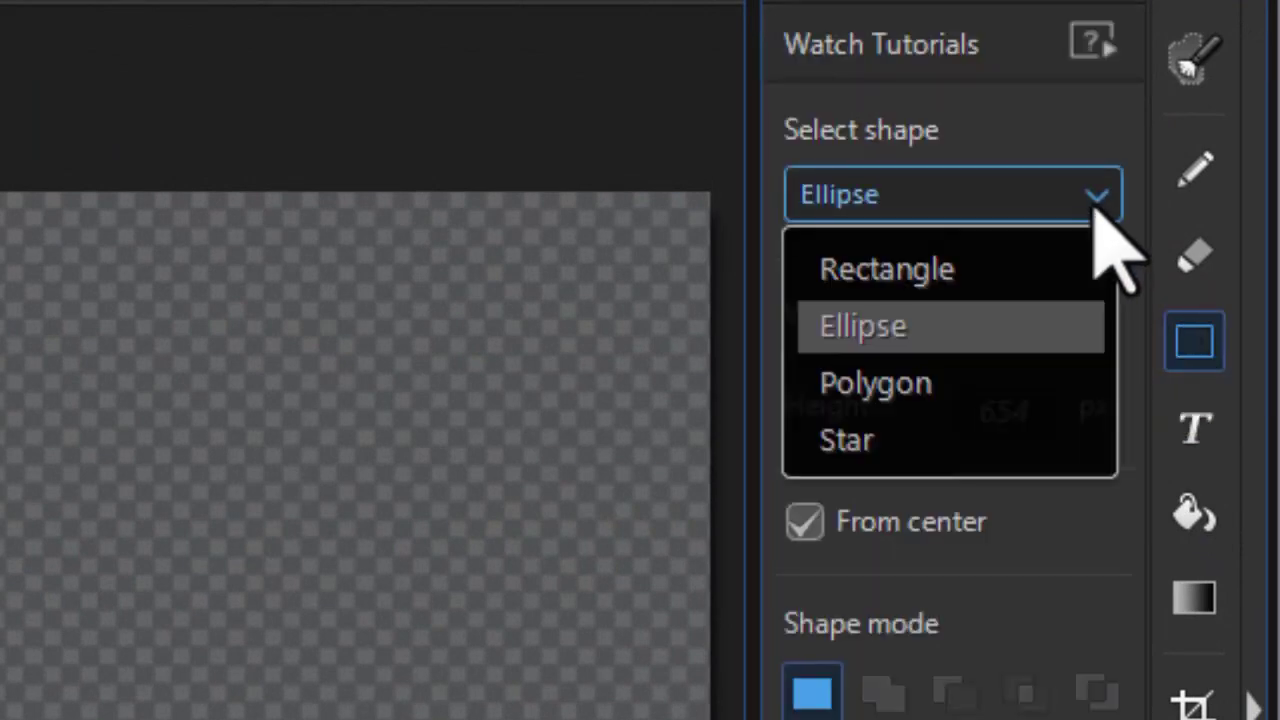
pyautogui.click(1036, 380)
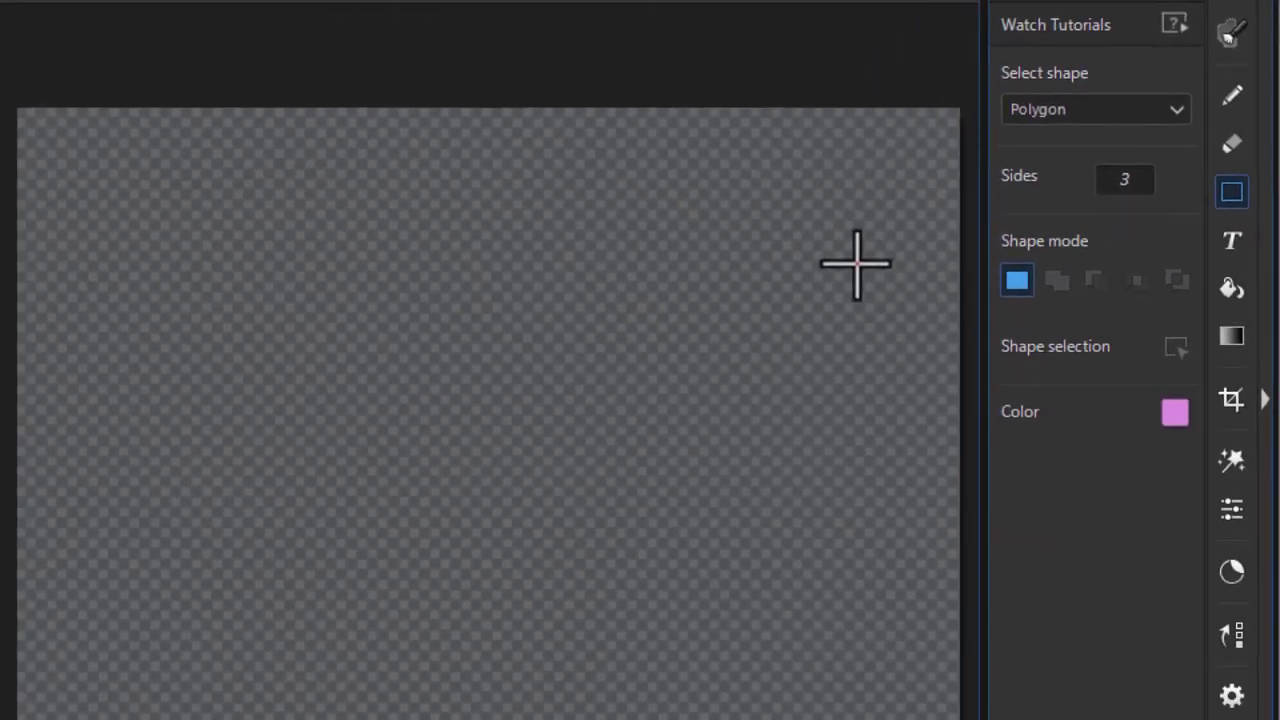
pyautogui.tripleClick(1185, 164)
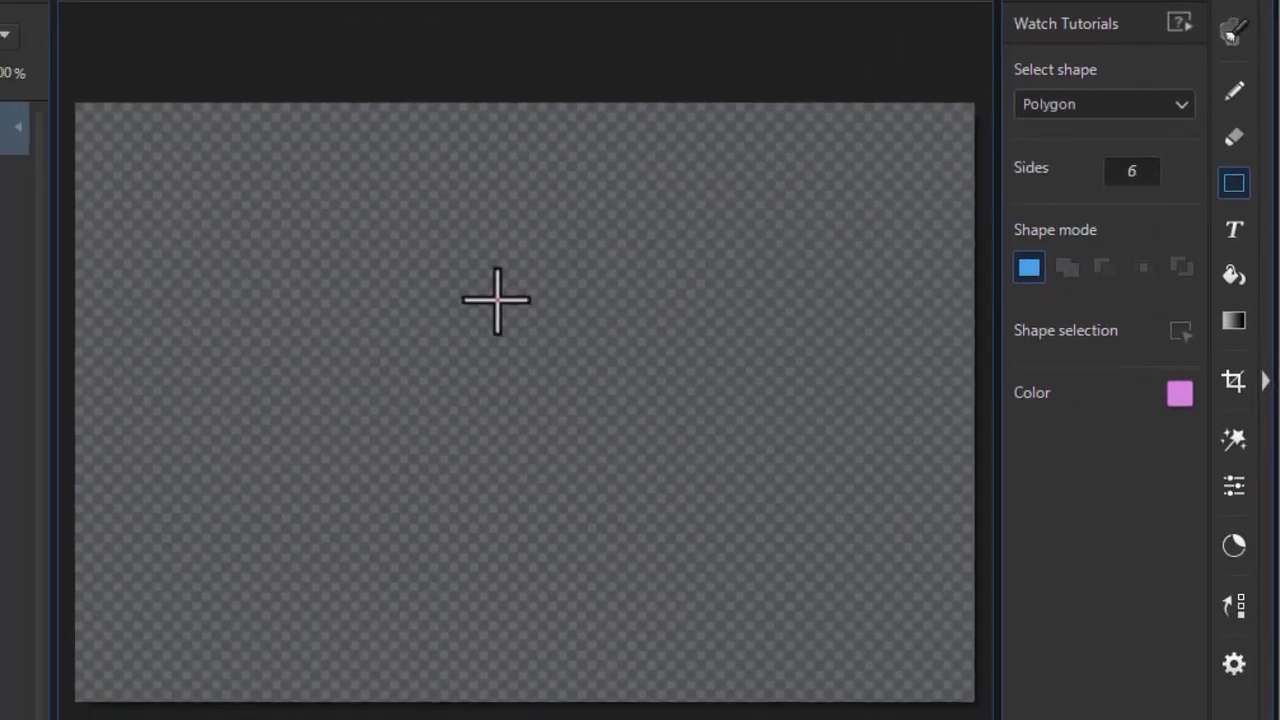
pyautogui.moveTo(494, 297); pyautogui.dragTo(609, 453)
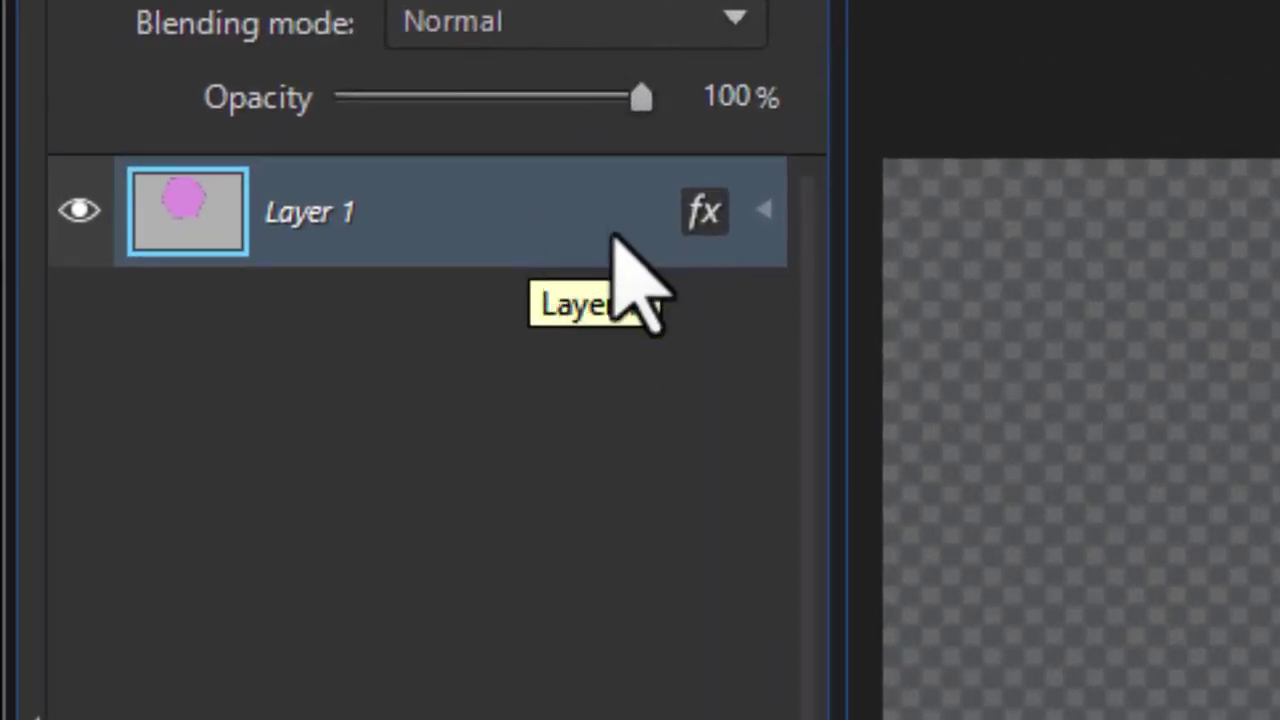
# Apply Bevel & Emboss and Inner Glow to the hexagon in Layer 1's style properties
pyautogui.click(710, 218)
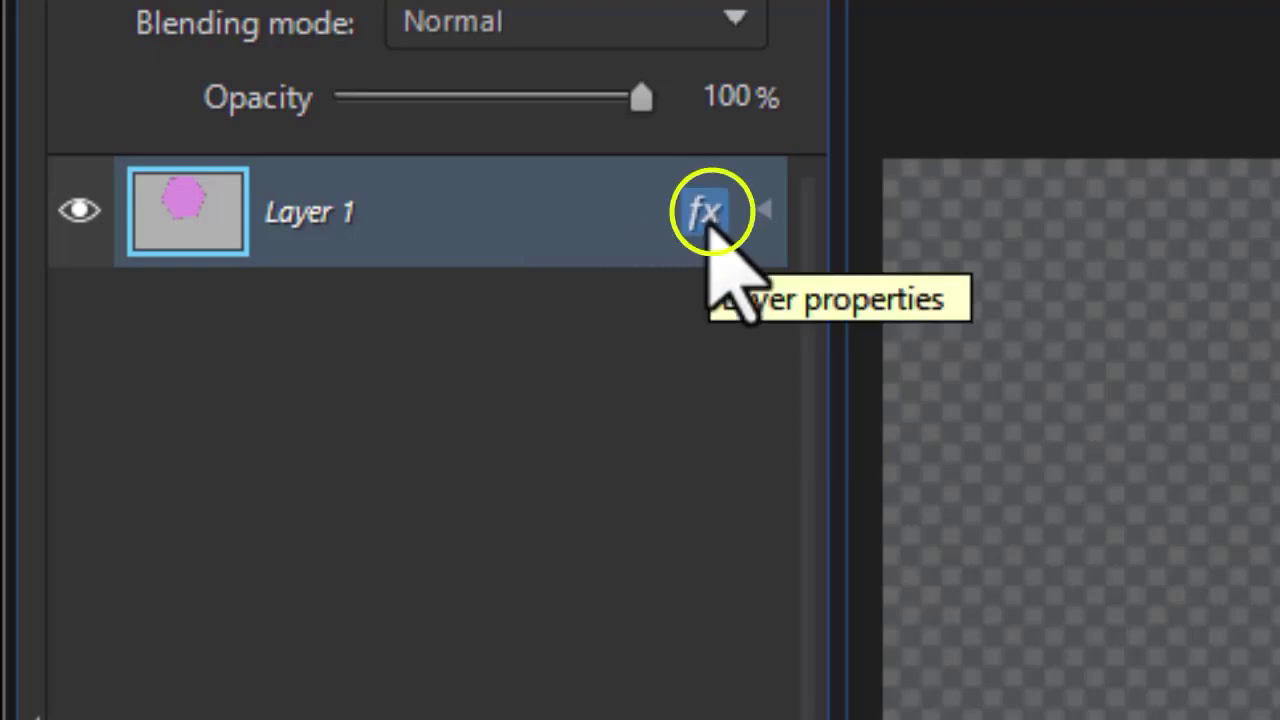
pyautogui.click(706, 214)
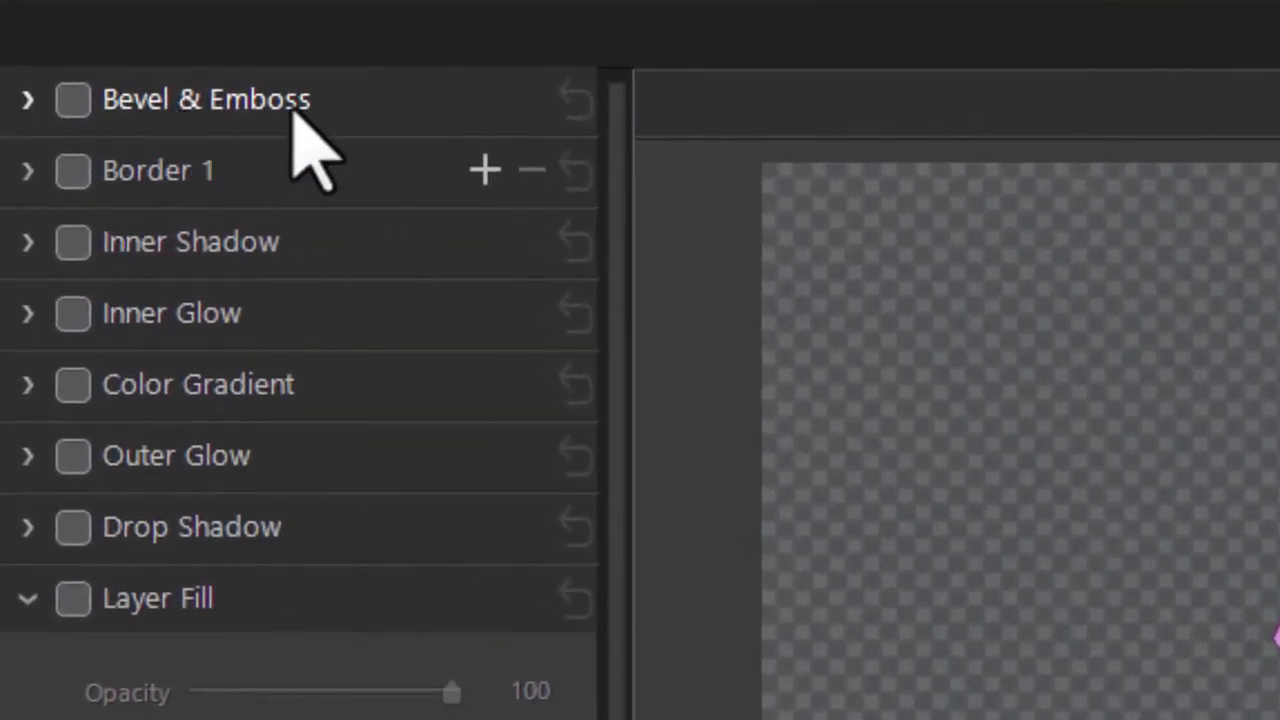
pyautogui.click(73, 99)
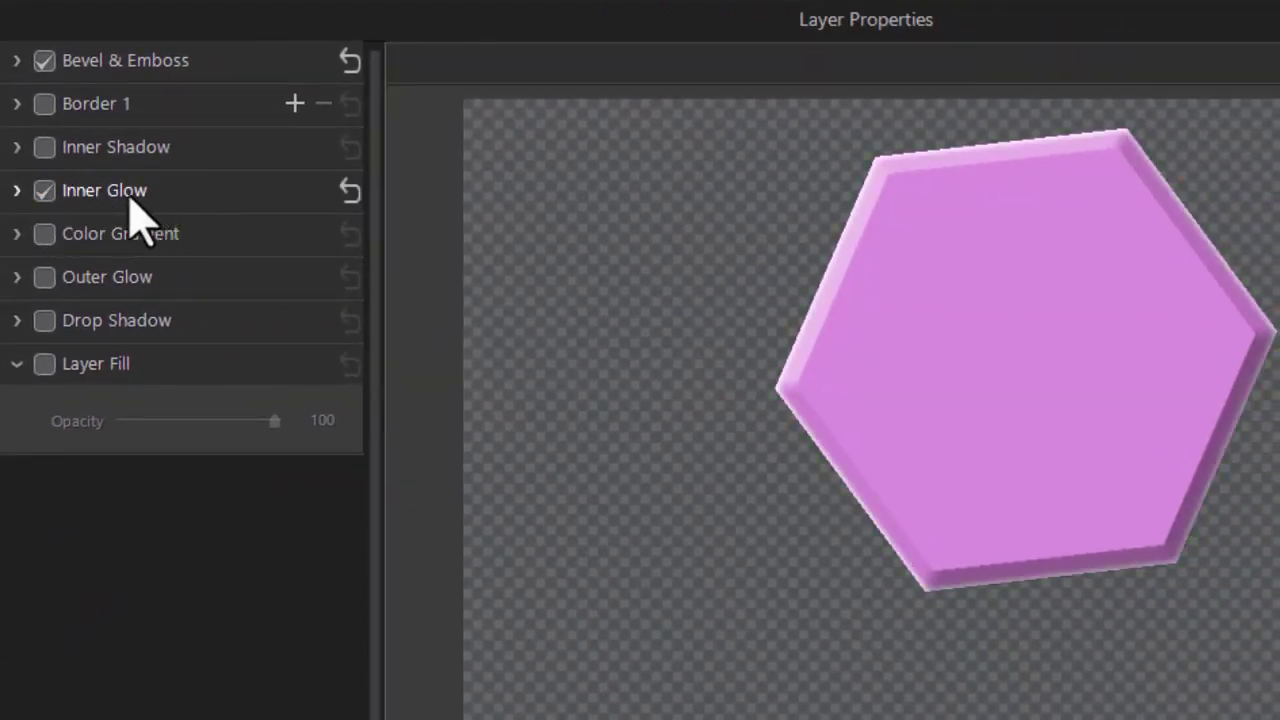
# Set the Inner Glow colour to blue and enlarge its Size to 172
pyautogui.click(17, 190)
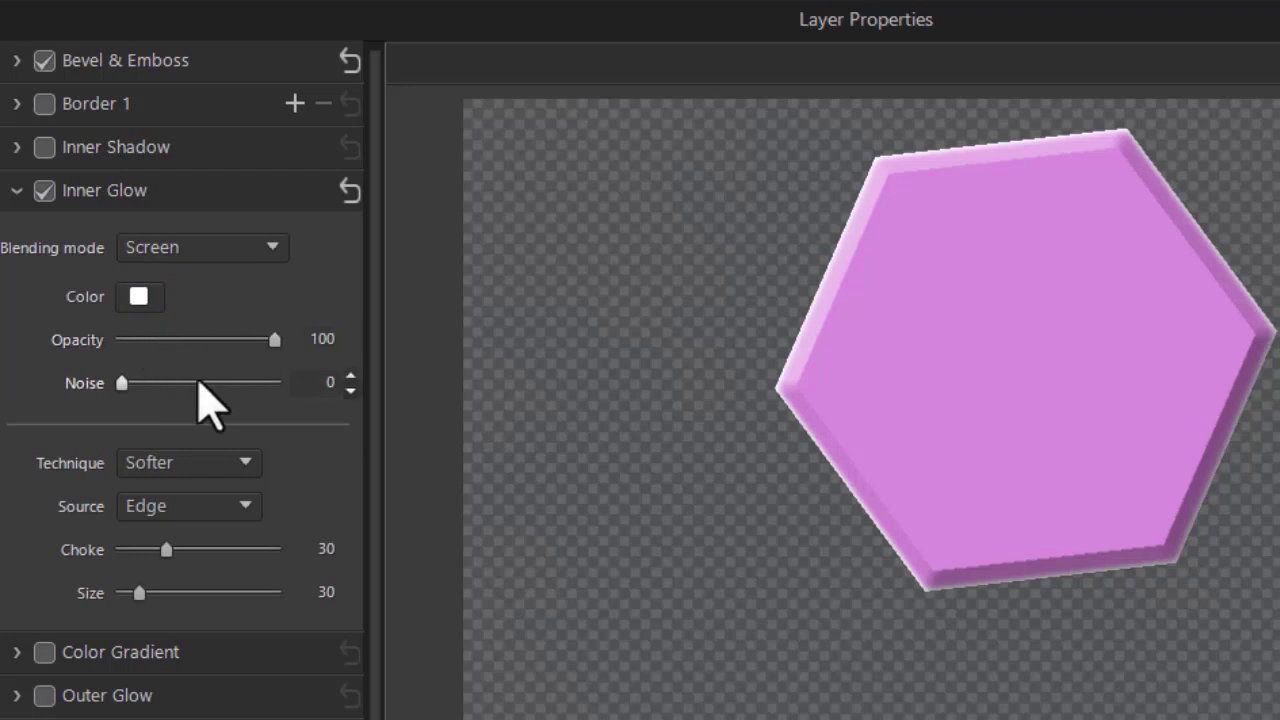
pyautogui.click(140, 297)
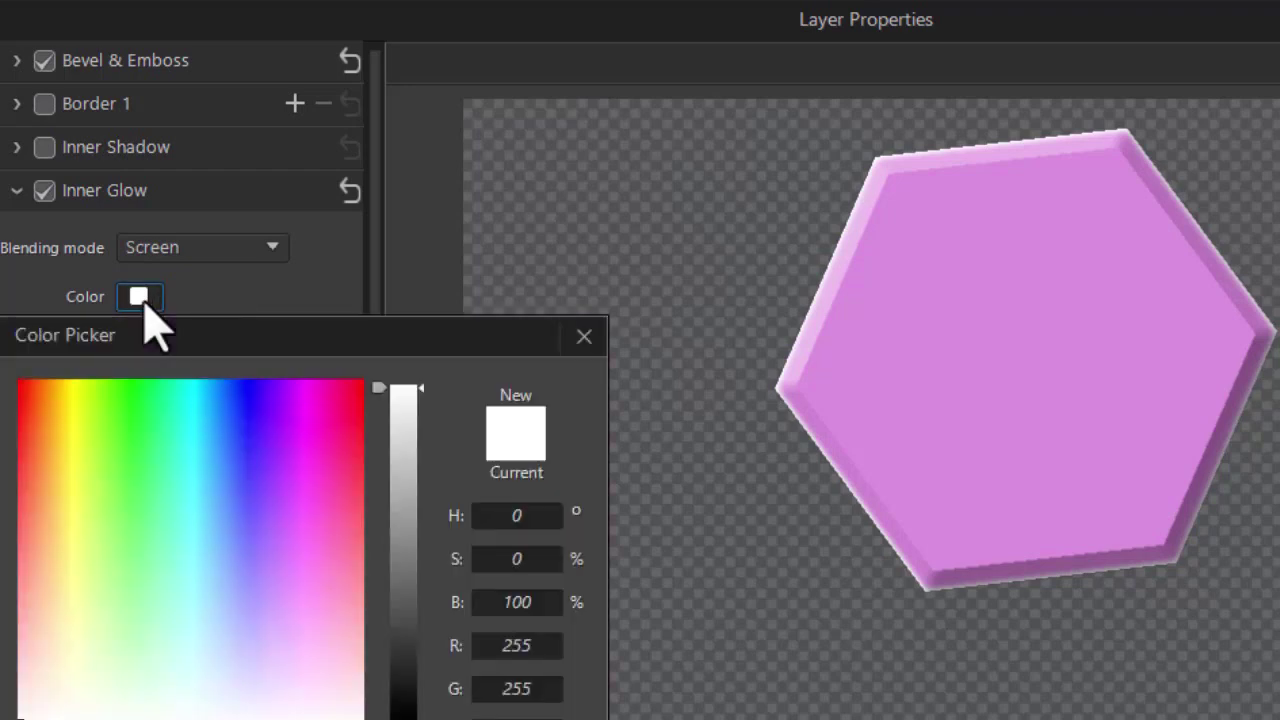
pyautogui.click(242, 443)
pyautogui.click(136, 603)
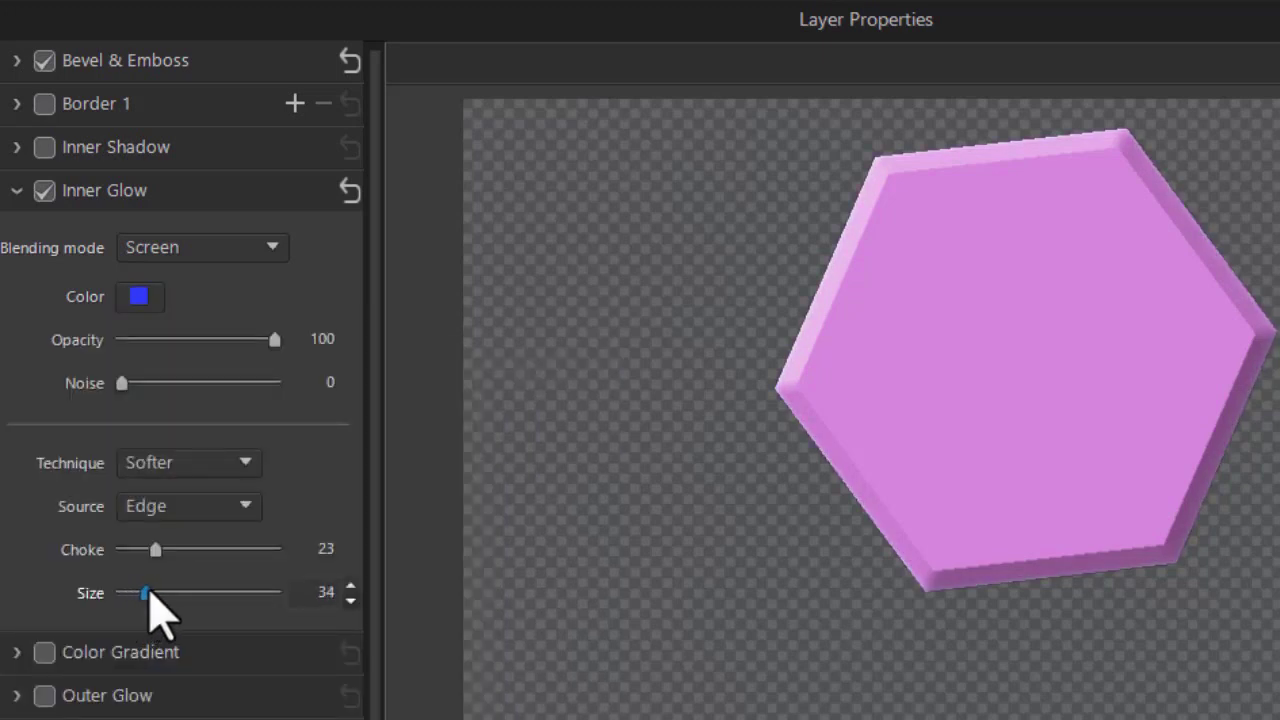
pyautogui.moveTo(148, 592); pyautogui.dragTo(240, 598)
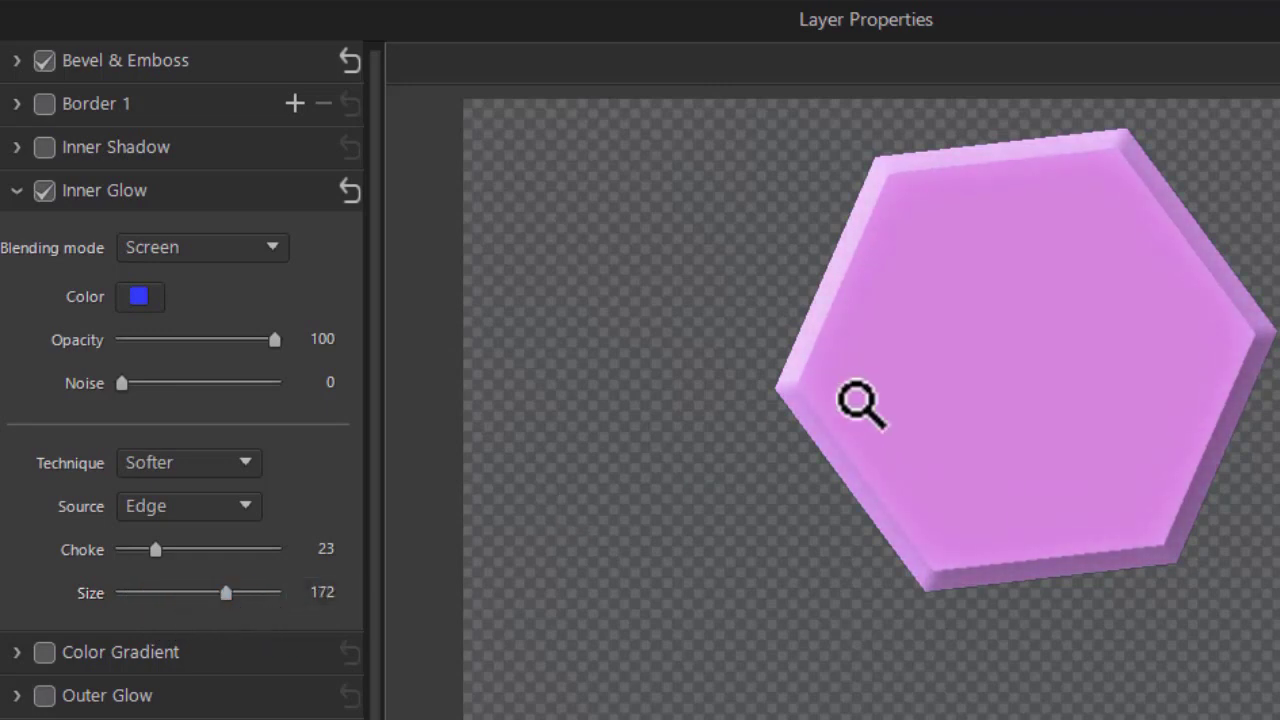
# Turn off Bevel & Emboss and set the Inner Glow Choke to 46
pyautogui.click(44, 61)
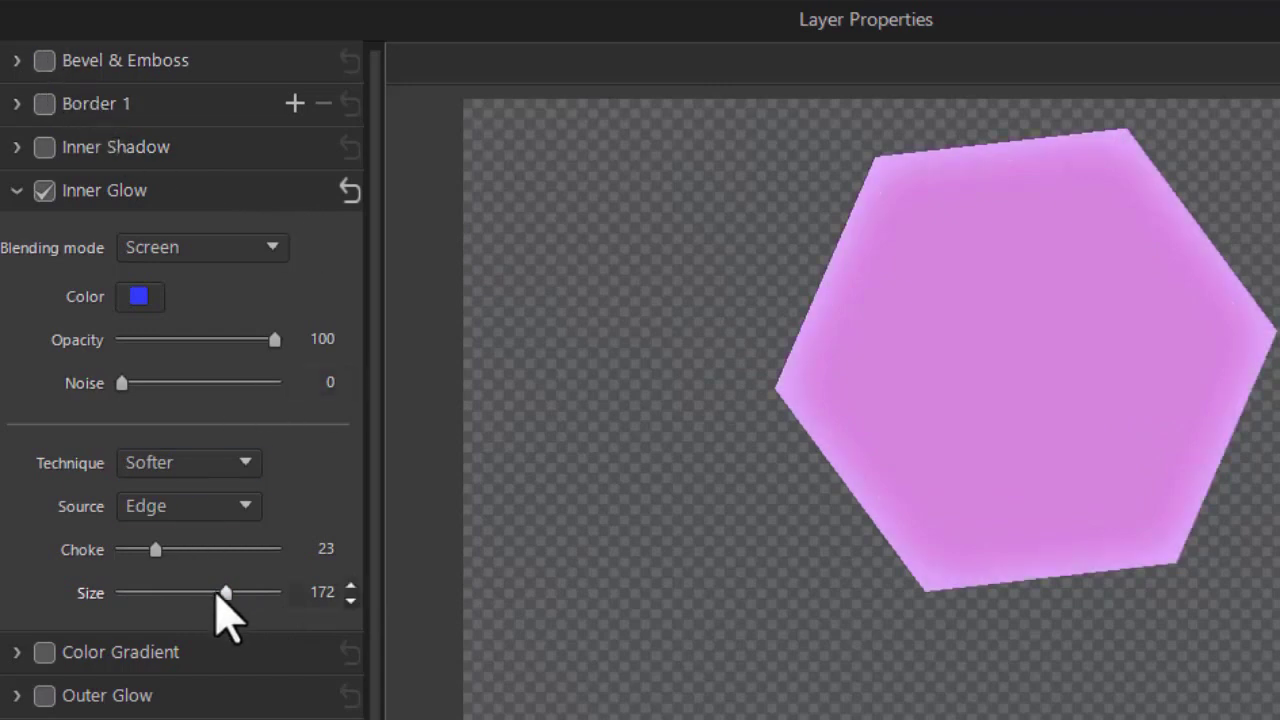
pyautogui.moveTo(226, 593)
pyautogui.mouseDown()
pyautogui.moveTo(300, 590)
pyautogui.moveTo(190, 590)
pyautogui.moveTo(357, 585)
pyautogui.moveTo(238, 577)
pyautogui.moveTo(268, 580)
pyautogui.moveTo(233, 604)
pyautogui.mouseUp()
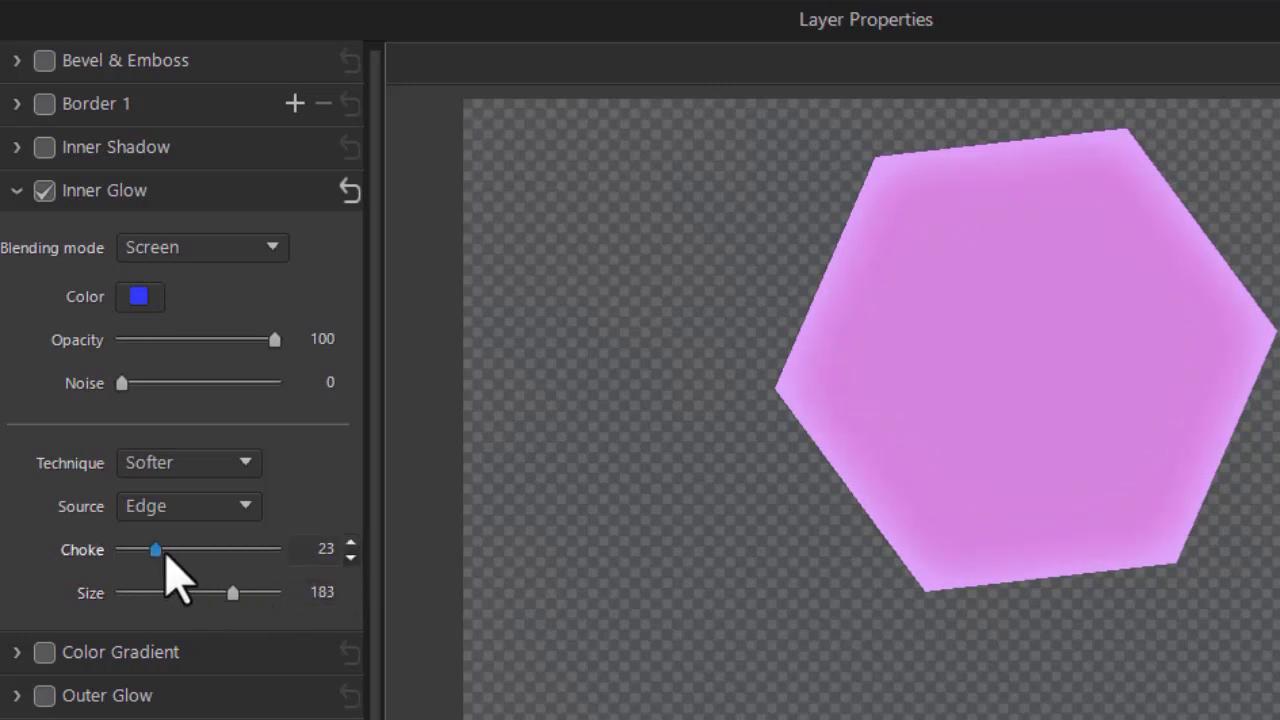
pyautogui.moveTo(163, 556); pyautogui.dragTo(327, 567)
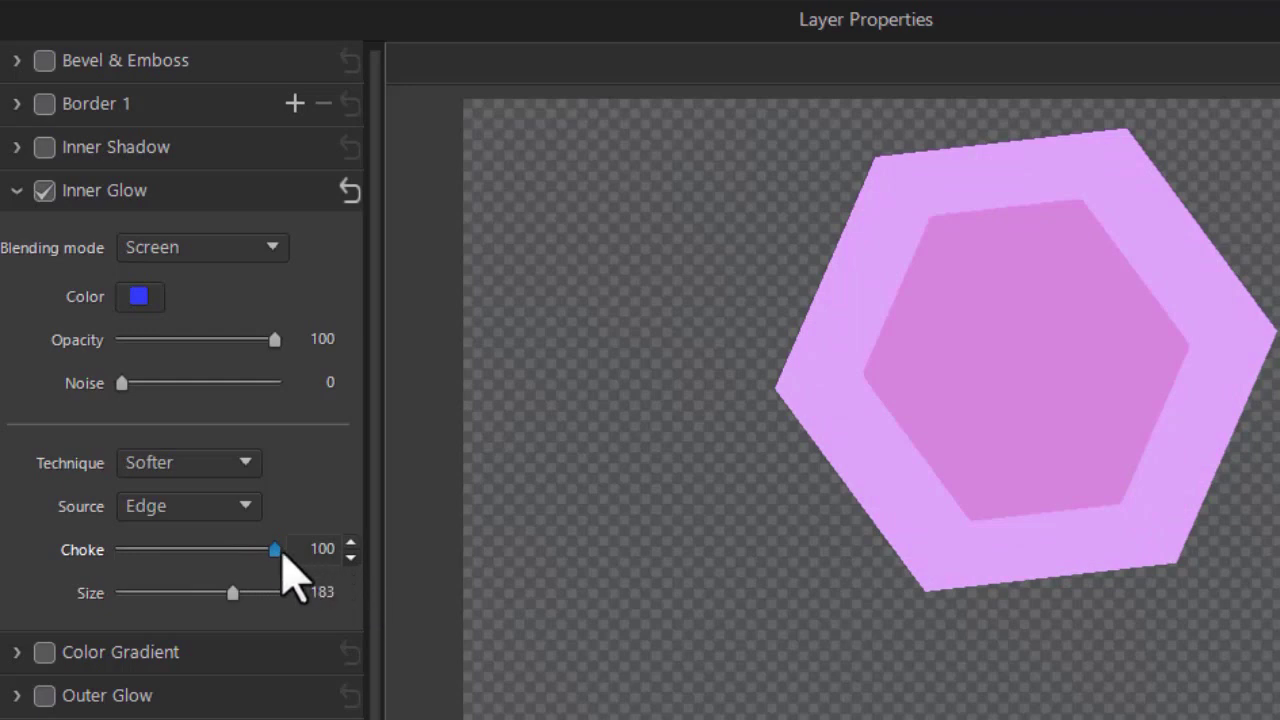
pyautogui.moveTo(278, 551); pyautogui.dragTo(180, 552)
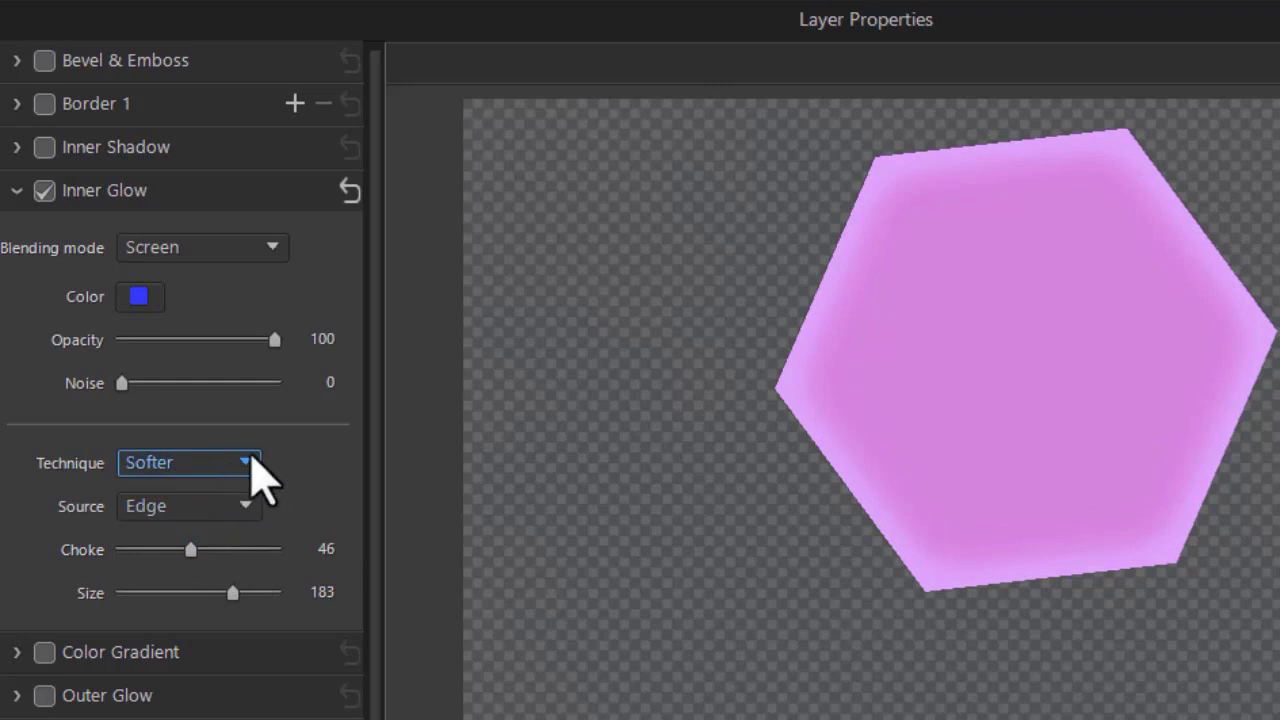
# Set Inner Glow Technique to Precise, Source to Center, and Size to 238
pyautogui.click(247, 461)
pyautogui.click(221, 545)
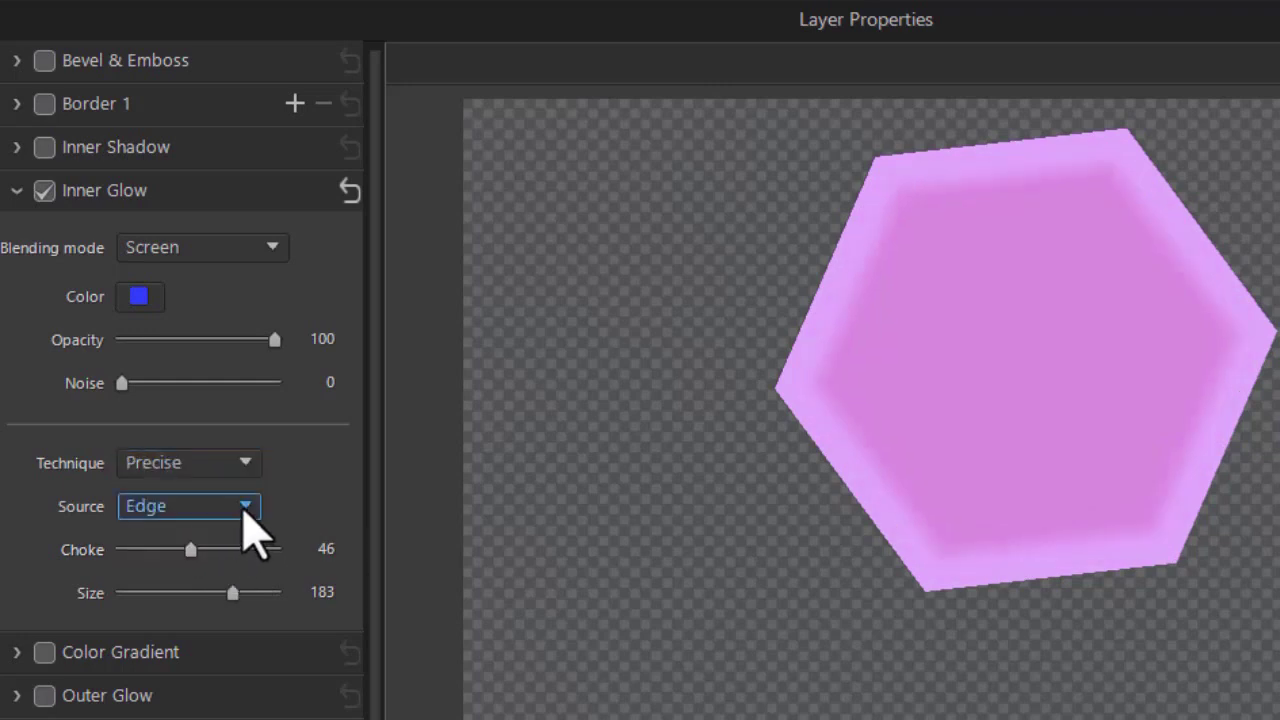
pyautogui.click(247, 512)
pyautogui.click(170, 548)
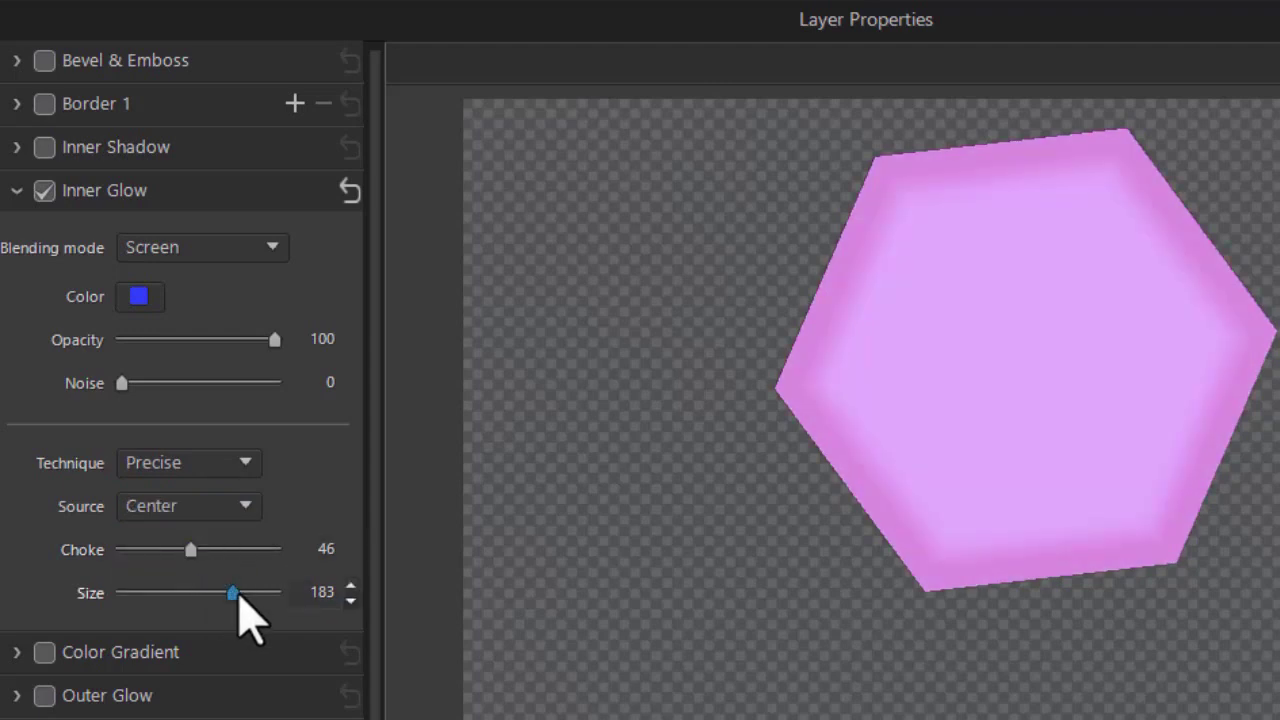
pyautogui.moveTo(238, 593); pyautogui.dragTo(266, 592)
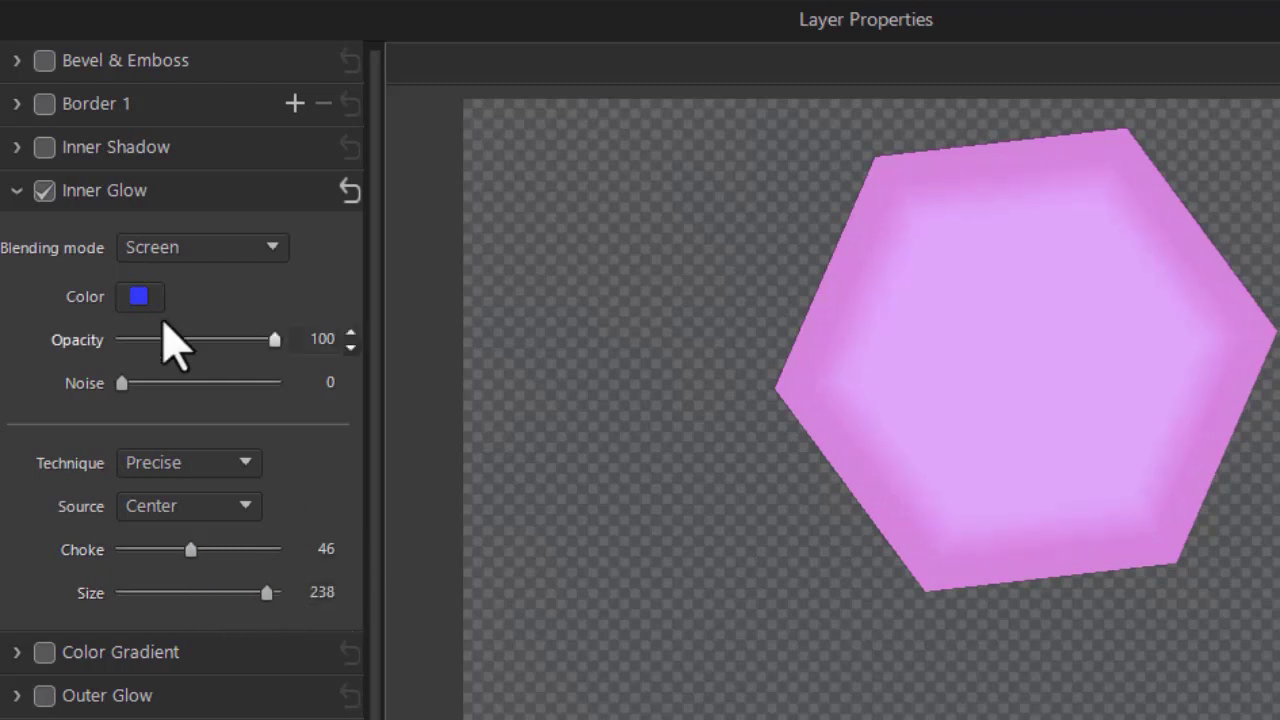
# Re-enable Bevel & Emboss, disable Inner Glow, and turn on a black-to-white Color Gradient
pyautogui.click(45, 61)
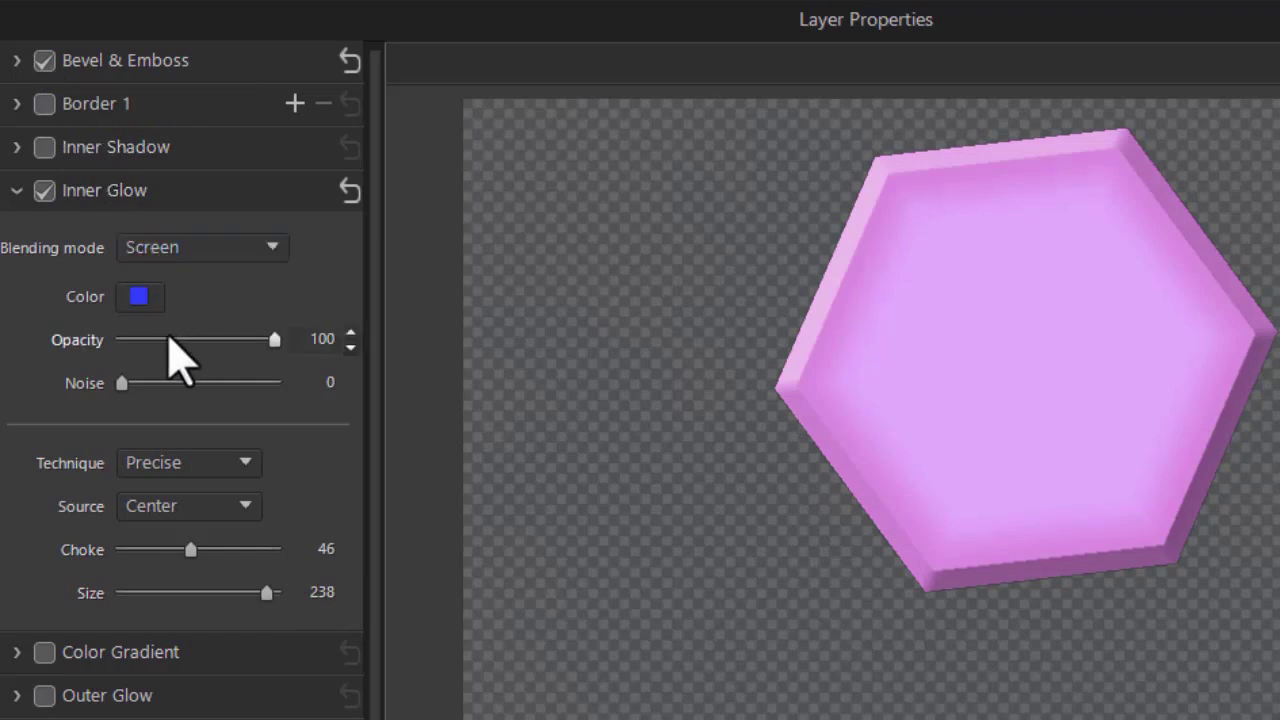
pyautogui.click(45, 192)
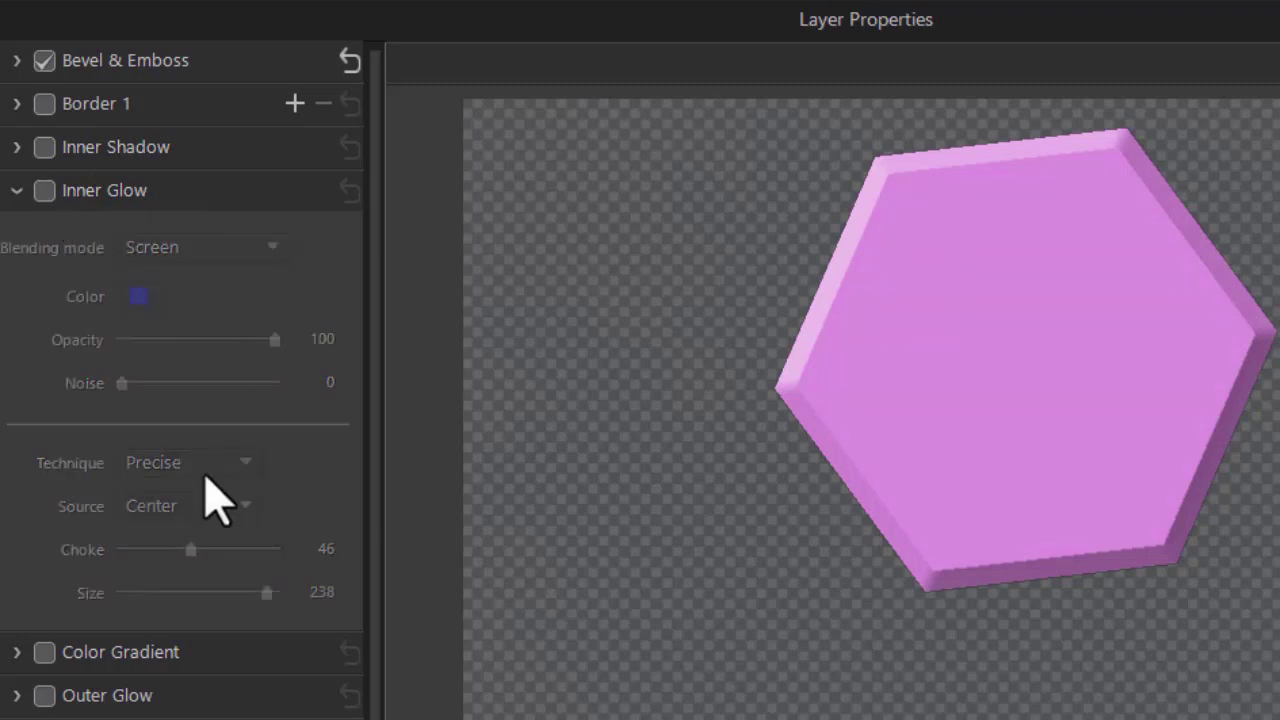
pyautogui.click(45, 653)
pyautogui.click(16, 652)
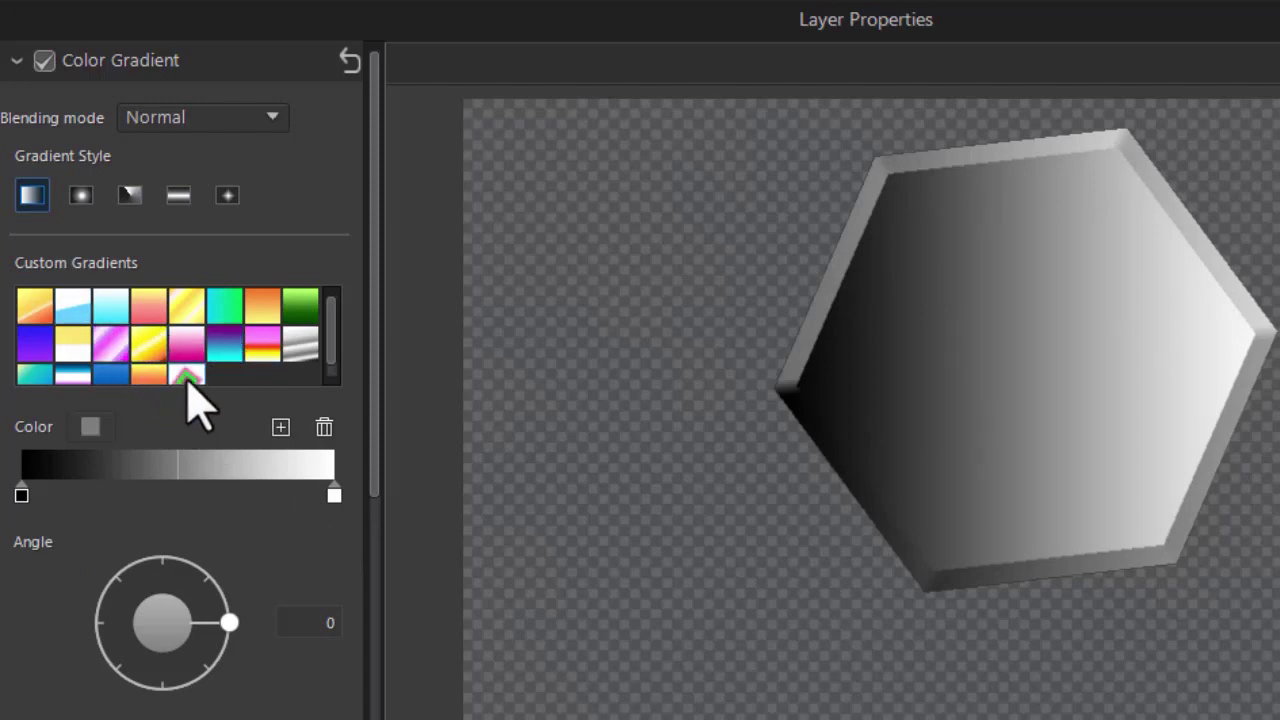
# Make the gradient's left stop yellow and its right stop mint green
pyautogui.click(21, 495)
pyautogui.click(88, 430)
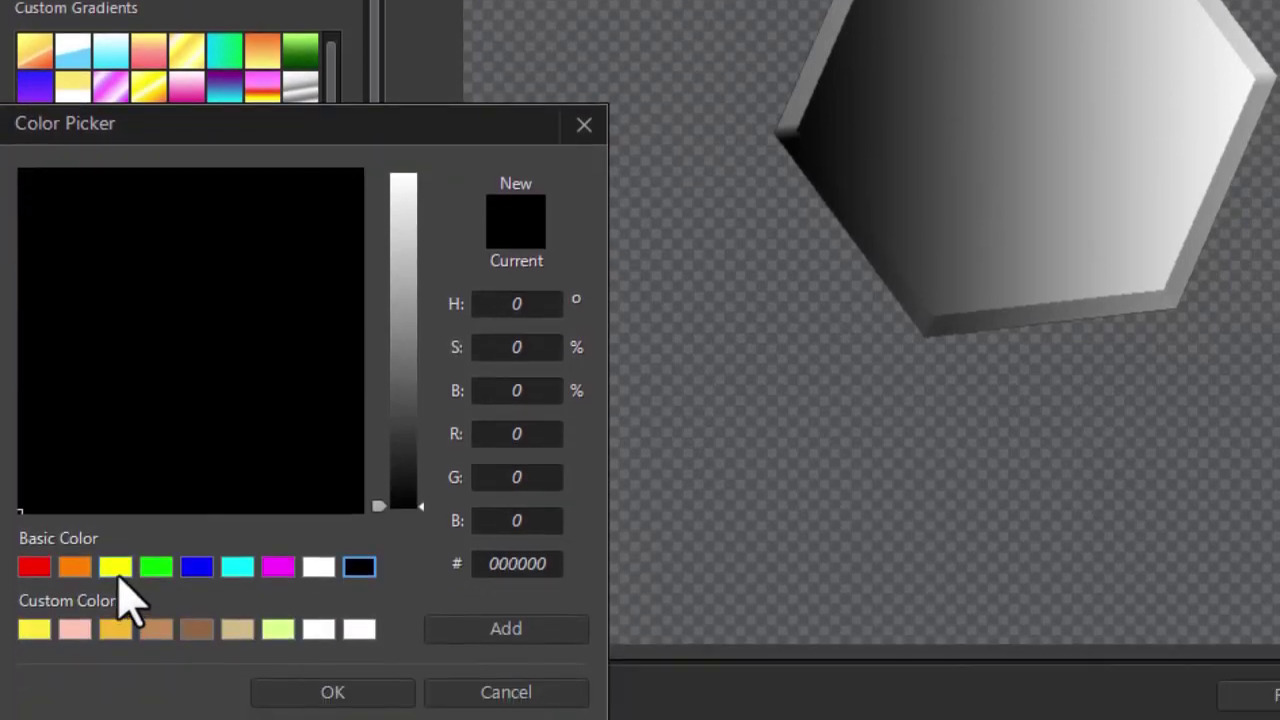
pyautogui.click(115, 567)
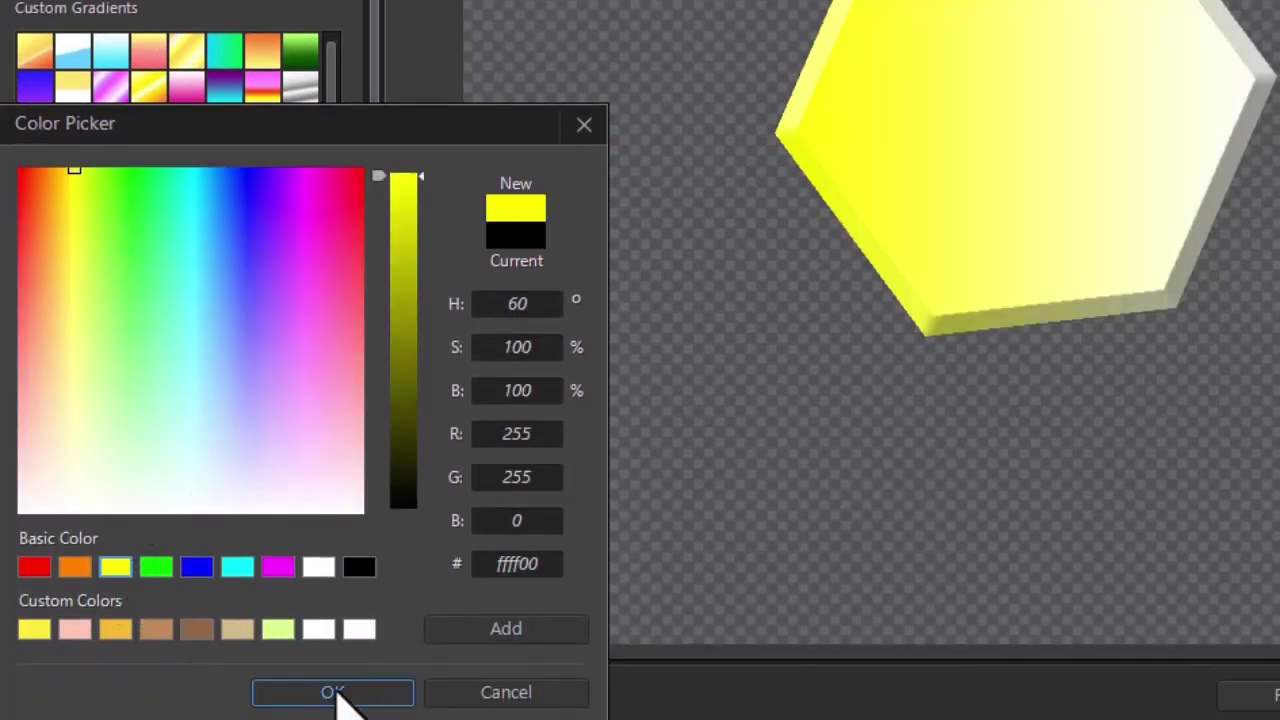
pyautogui.click(336, 692)
pyautogui.click(334, 240)
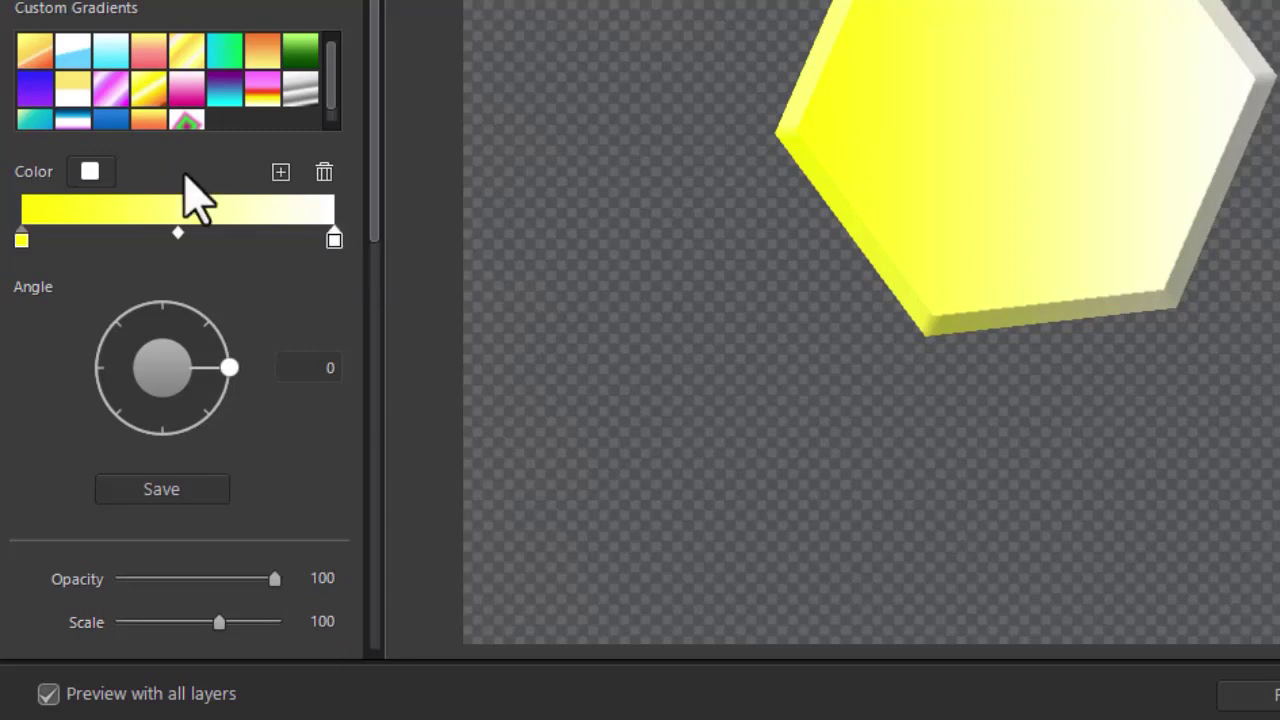
pyautogui.click(90, 172)
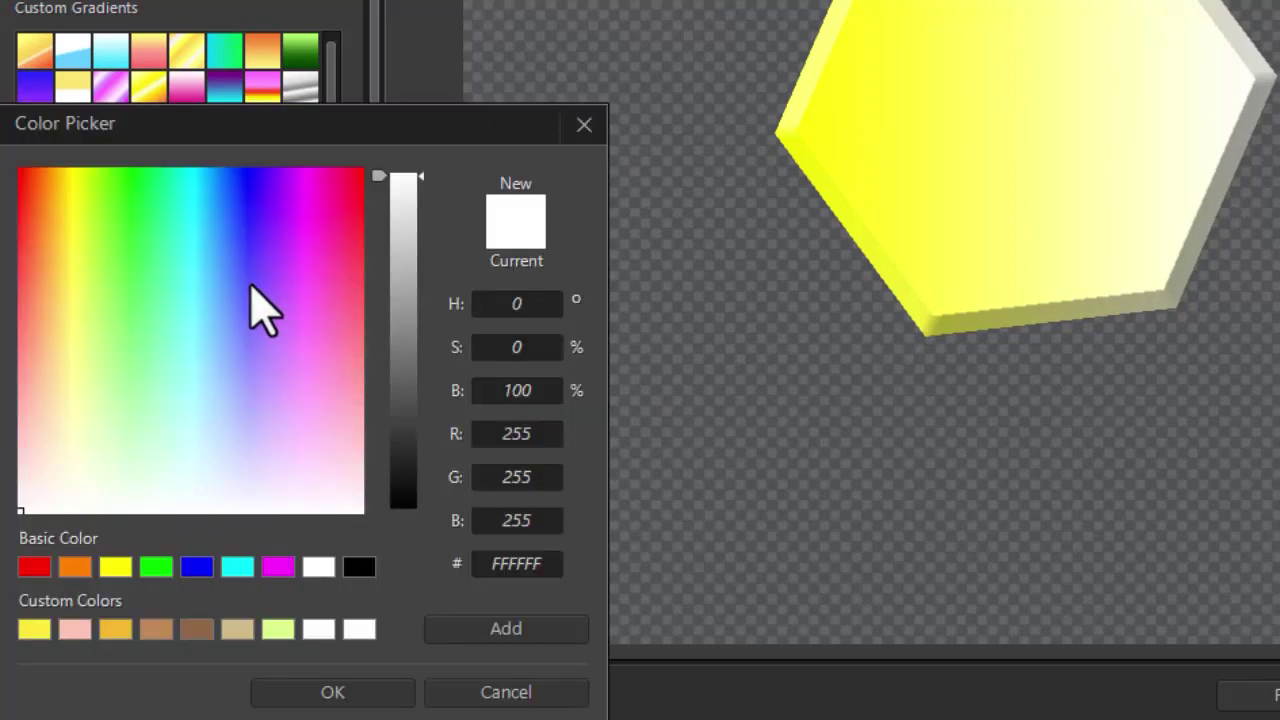
pyautogui.click(170, 296)
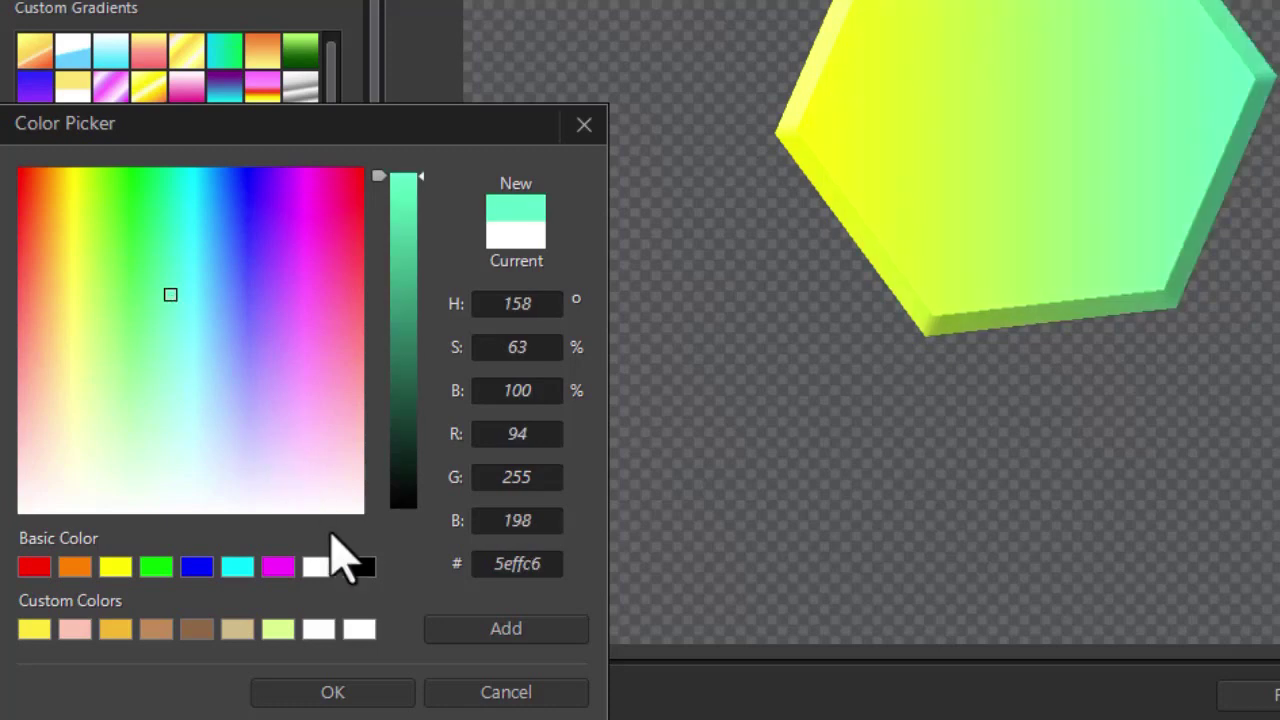
pyautogui.click(360, 692)
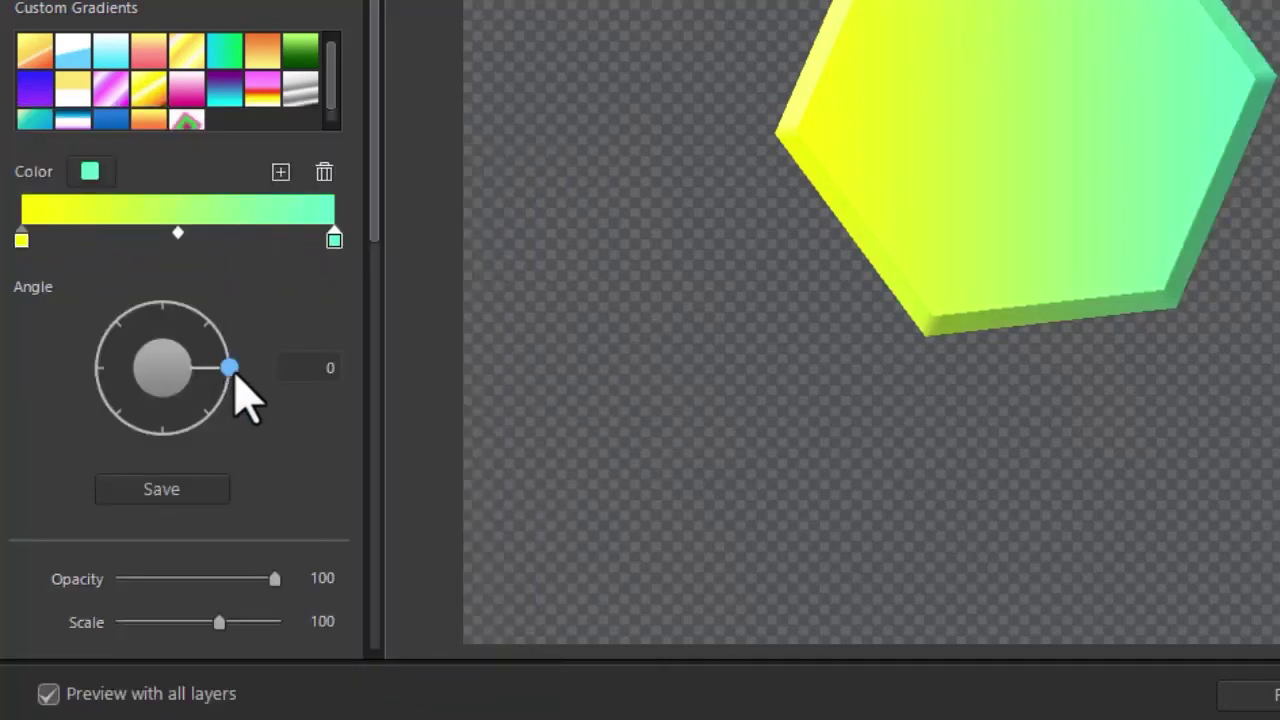
# Set the gradient Angle to 35, Scale to 59 and Opacity to 81
pyautogui.moveTo(232, 374); pyautogui.dragTo(227, 418)
pyautogui.moveTo(221, 624); pyautogui.dragTo(174, 622)
pyautogui.moveTo(275, 579)
pyautogui.mouseDown()
pyautogui.moveTo(166, 580)
pyautogui.moveTo(267, 580)
pyautogui.moveTo(253, 580)
pyautogui.mouseUp()
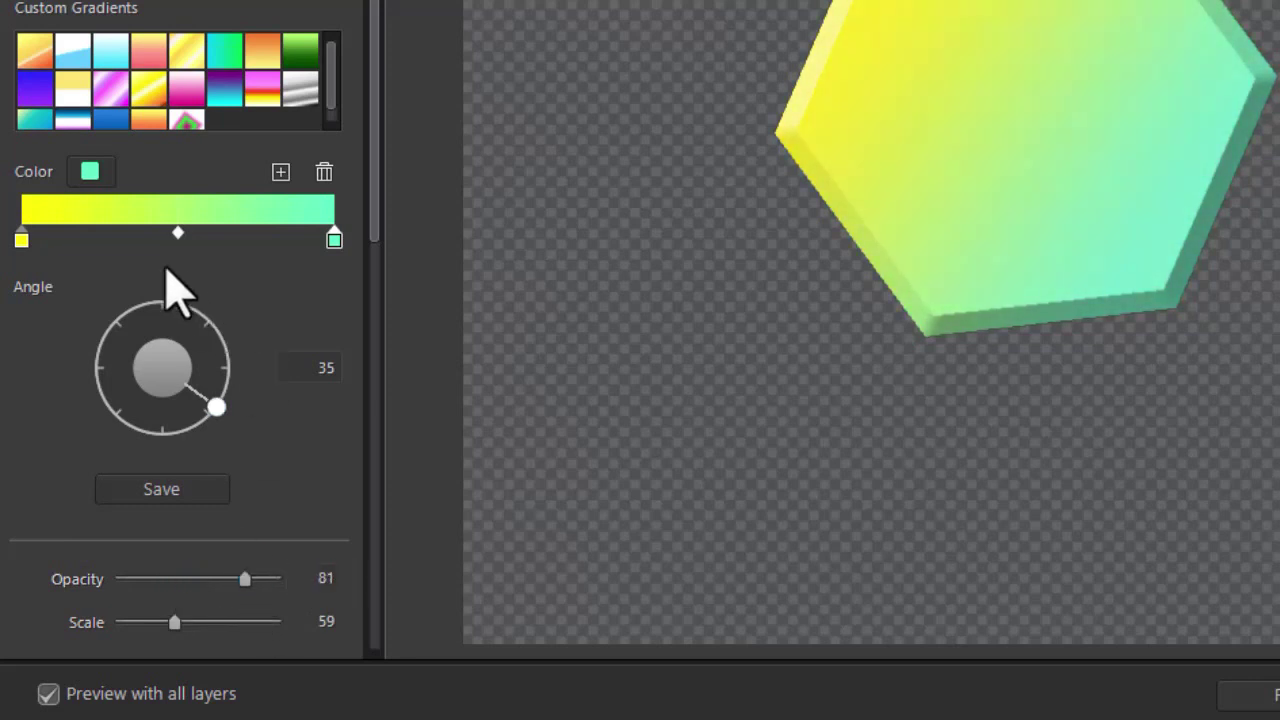
pyautogui.doubleClick(232, 240)
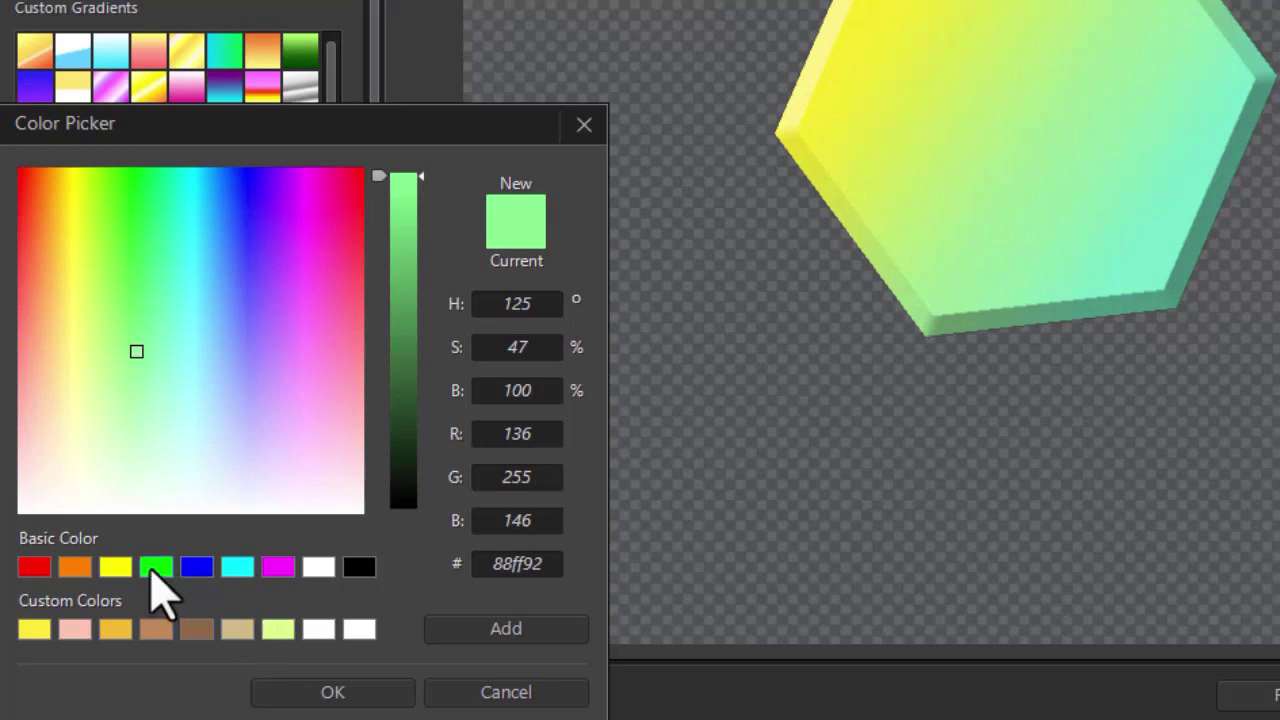
pyautogui.click(155, 569)
pyautogui.click(326, 694)
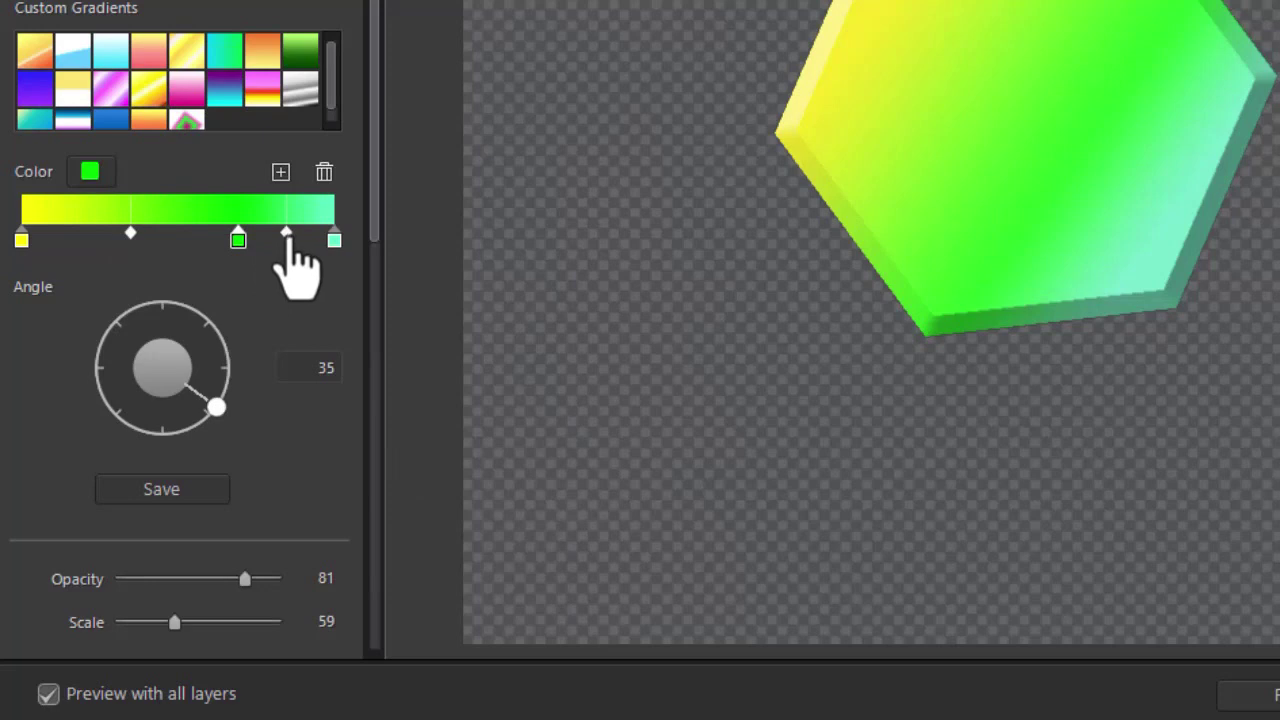
pyautogui.moveTo(282, 238)
pyautogui.mouseDown()
pyautogui.moveTo(296, 244)
pyautogui.moveTo(262, 246)
pyautogui.moveTo(283, 254)
pyautogui.mouseUp()
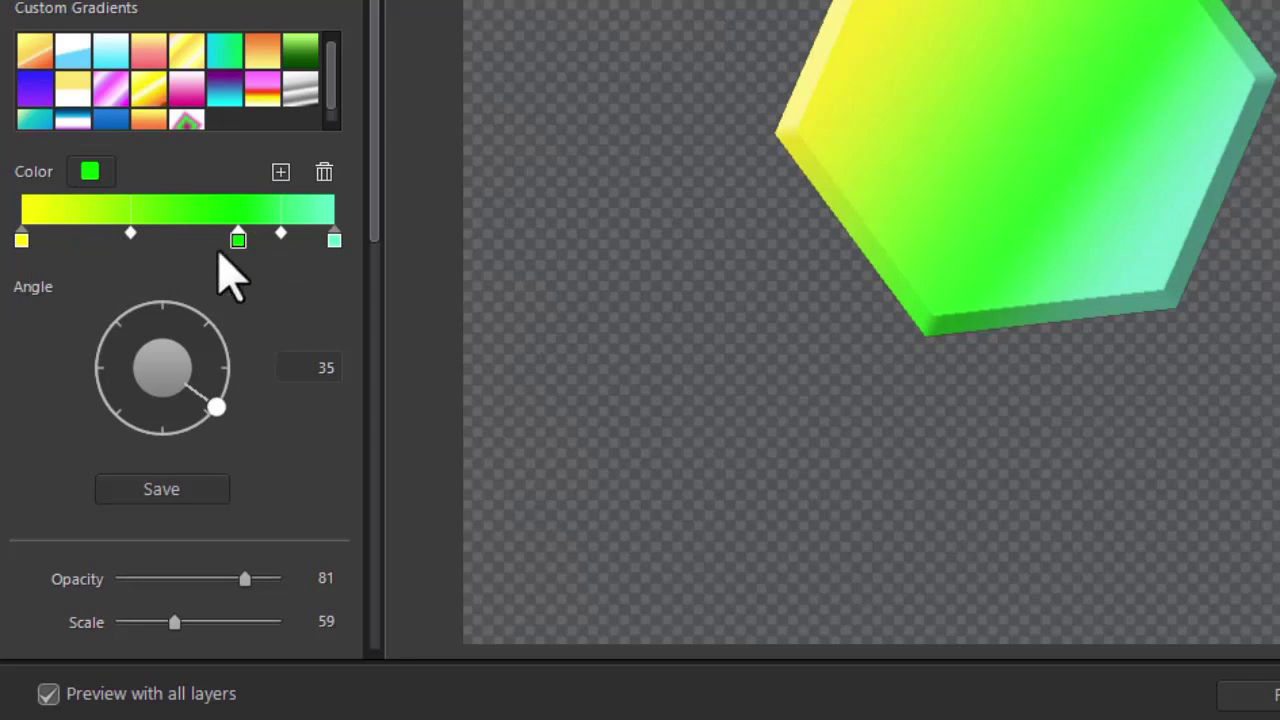
pyautogui.moveTo(130, 238)
pyautogui.mouseDown()
pyautogui.moveTo(60, 240)
pyautogui.moveTo(205, 252)
pyautogui.moveTo(127, 252)
pyautogui.mouseUp()
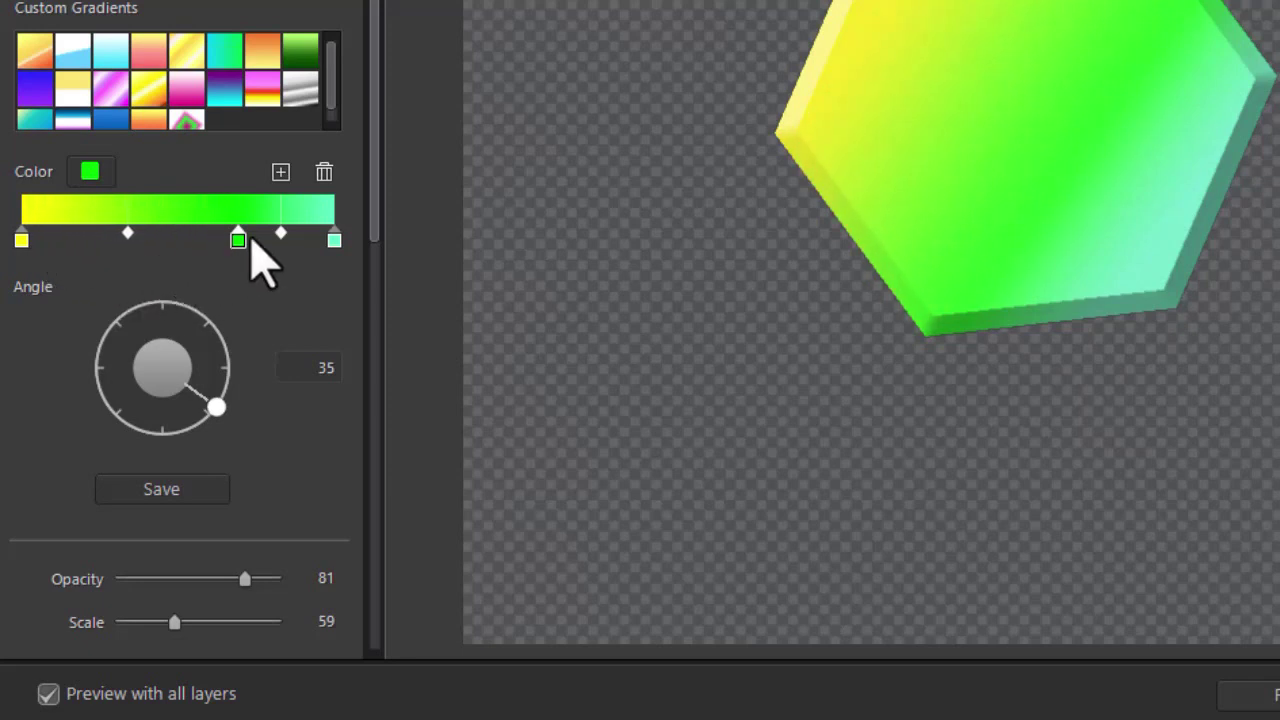
pyautogui.click(238, 240)
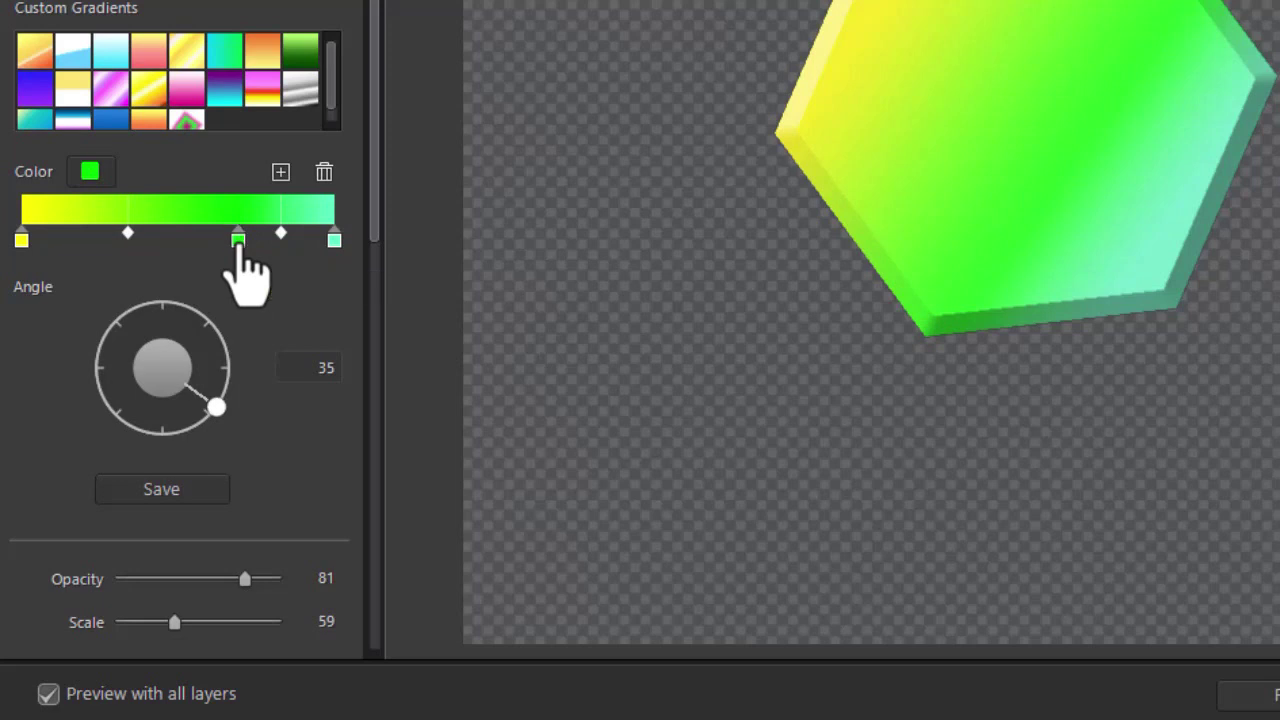
pyautogui.click(324, 173)
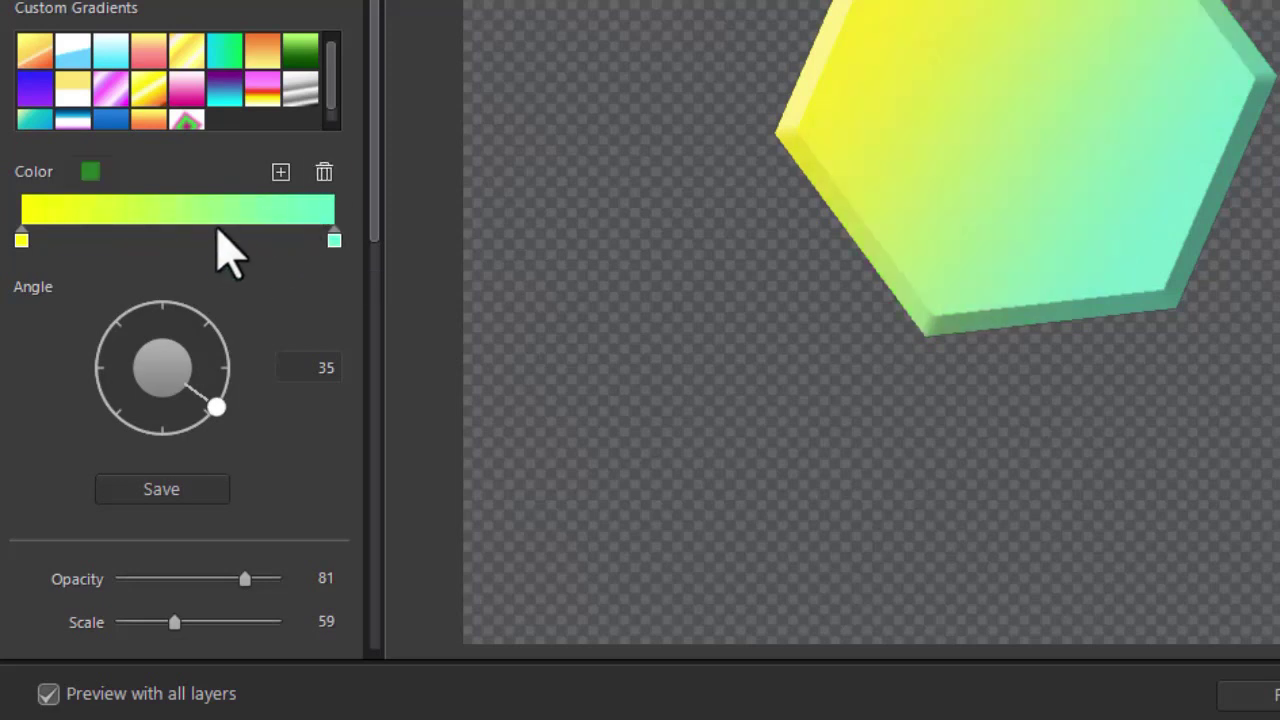
# Add a magenta stop to the gradient and slide it into place
pyautogui.doubleClick(236, 252)
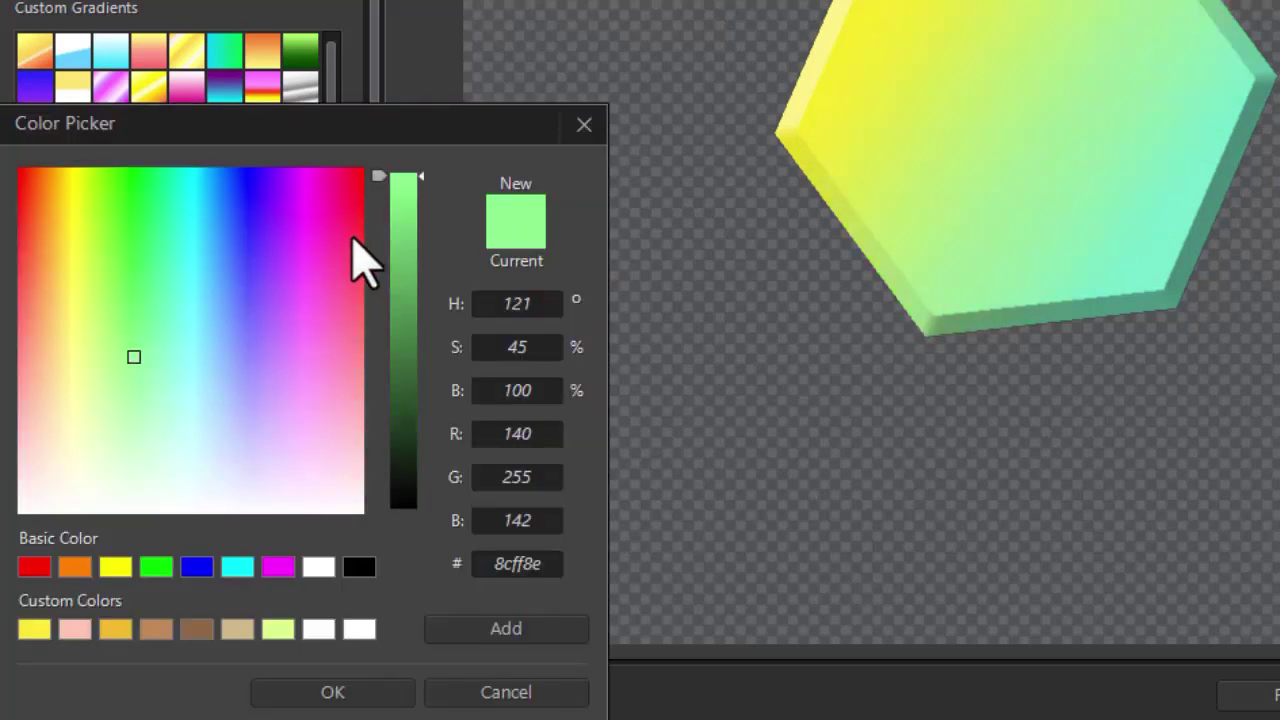
pyautogui.click(278, 567)
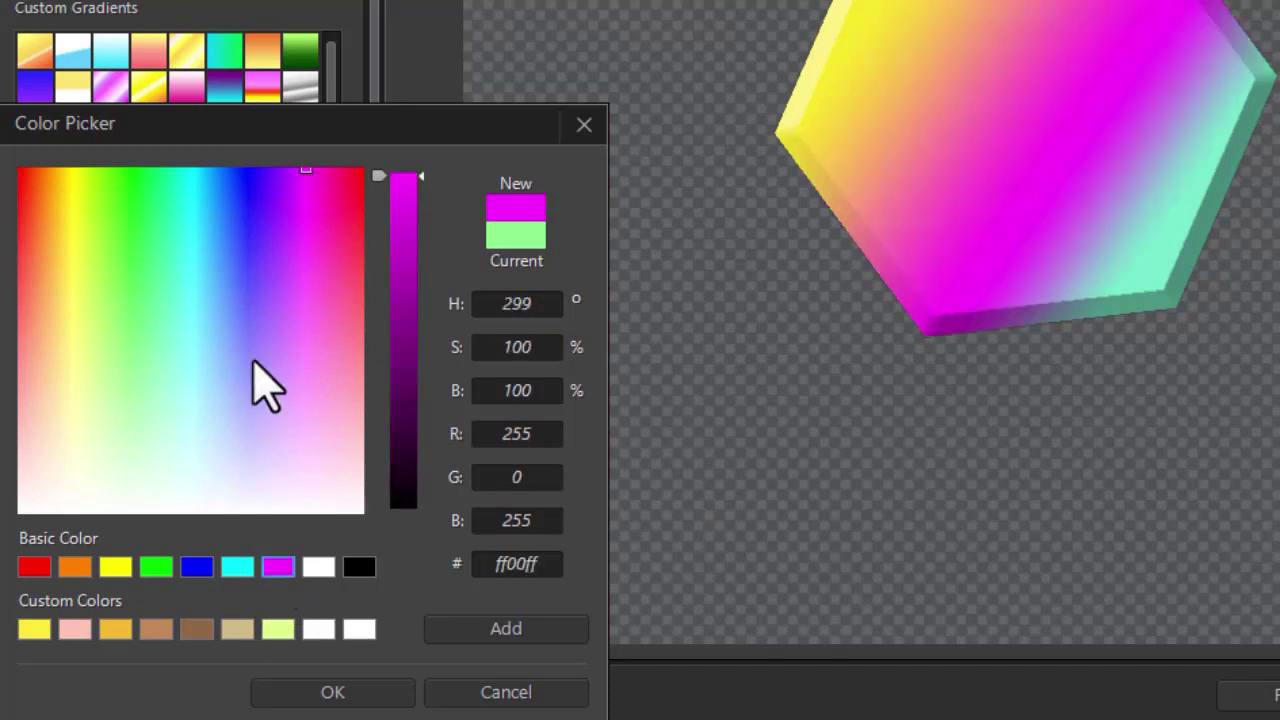
pyautogui.click(318, 694)
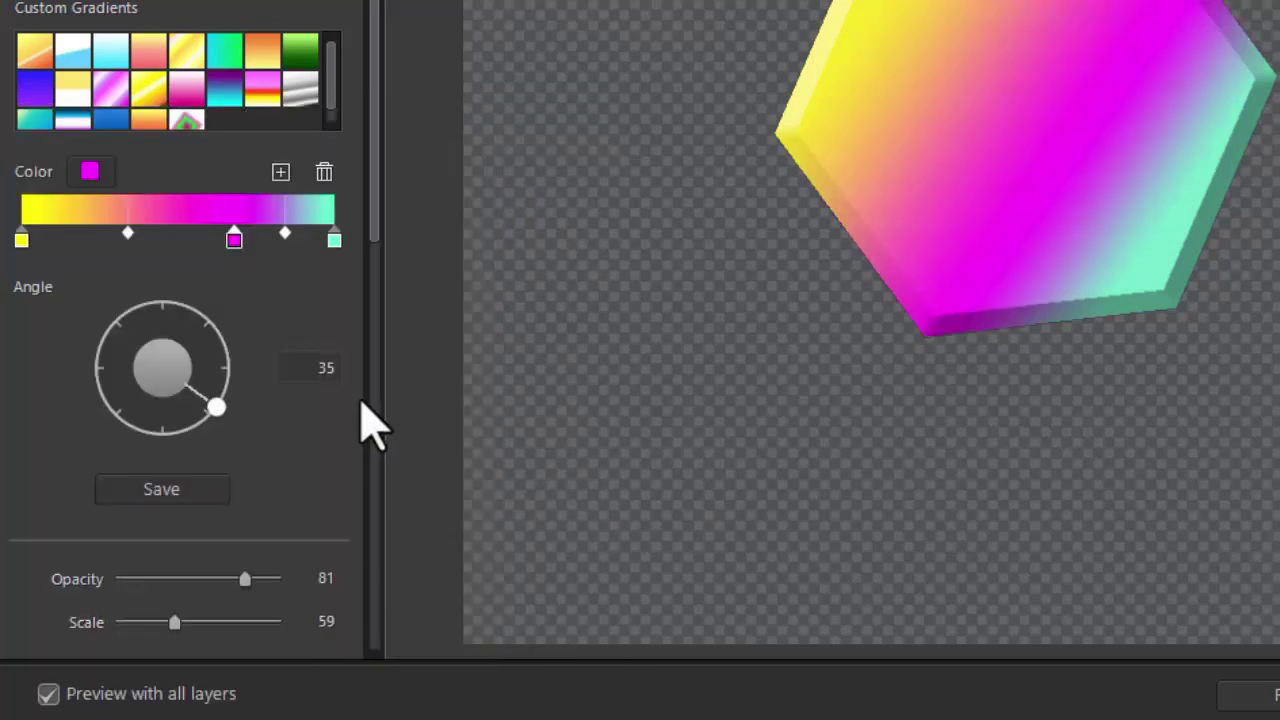
pyautogui.moveTo(284, 236); pyautogui.dragTo(178, 240)
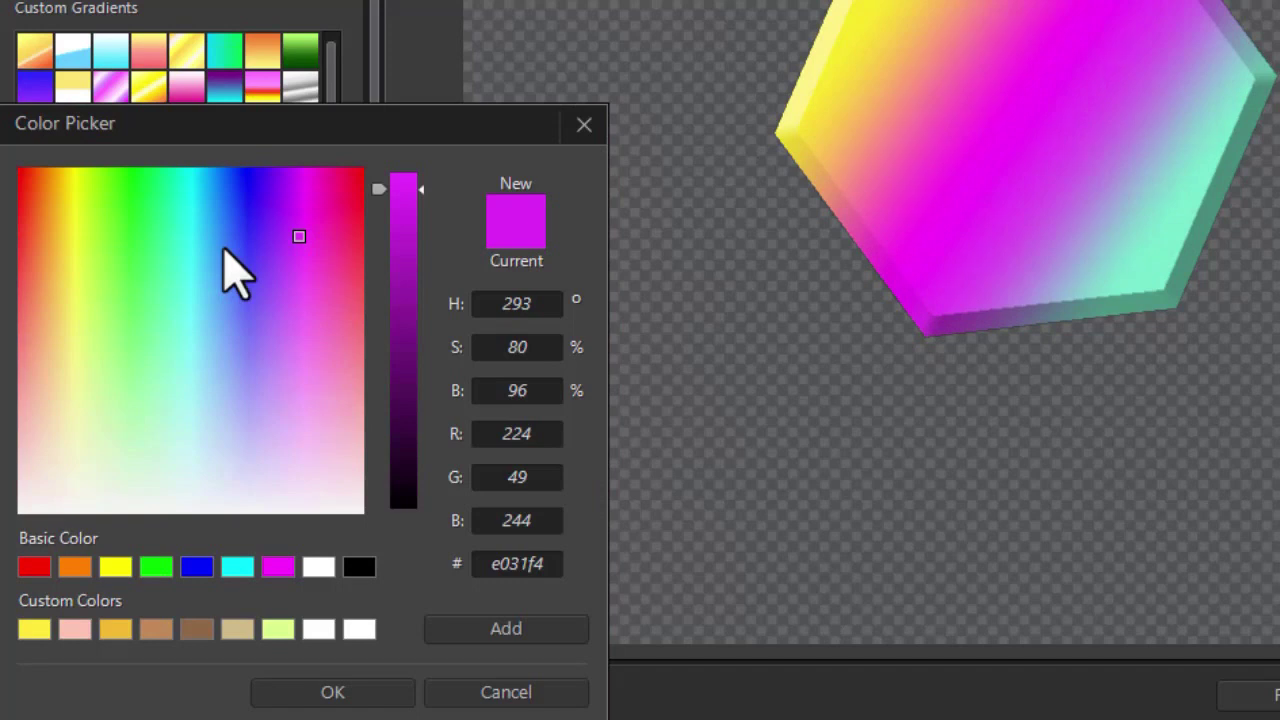
# Make another stop bright green and reposition it along the gradient
pyautogui.click(127, 284)
pyautogui.click(300, 697)
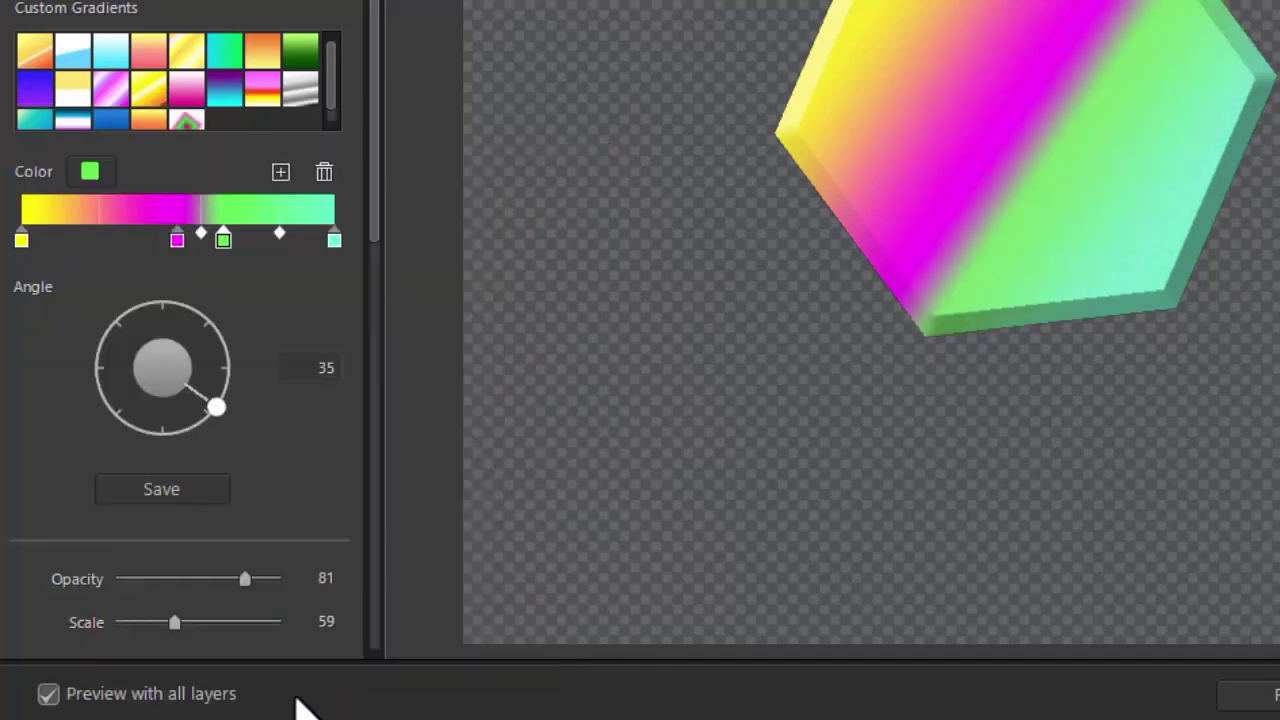
pyautogui.moveTo(223, 241)
pyautogui.mouseDown()
pyautogui.moveTo(75, 247)
pyautogui.moveTo(245, 247)
pyautogui.moveTo(188, 243)
pyautogui.moveTo(203, 243)
pyautogui.mouseUp()
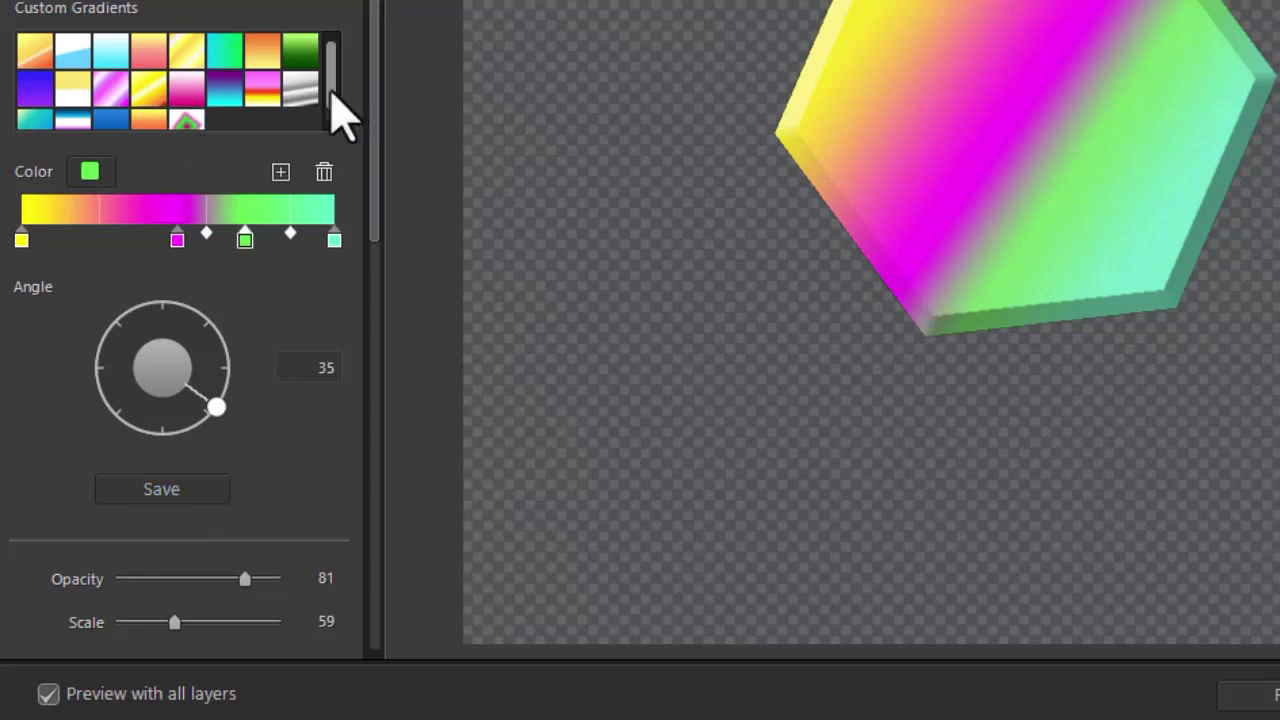
pyautogui.scroll(-1, 337, 109)
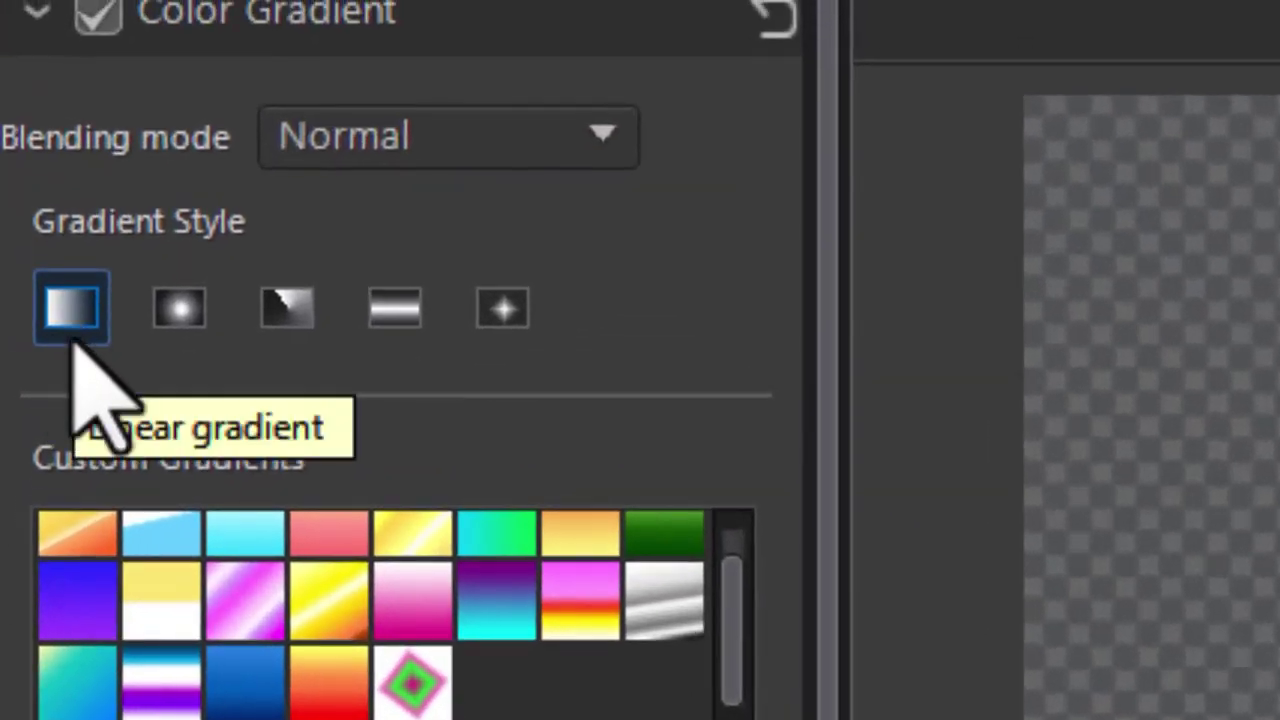
# Switch the gradient to Radial style and adjust its magenta stop and scale
pyautogui.click(176, 312)
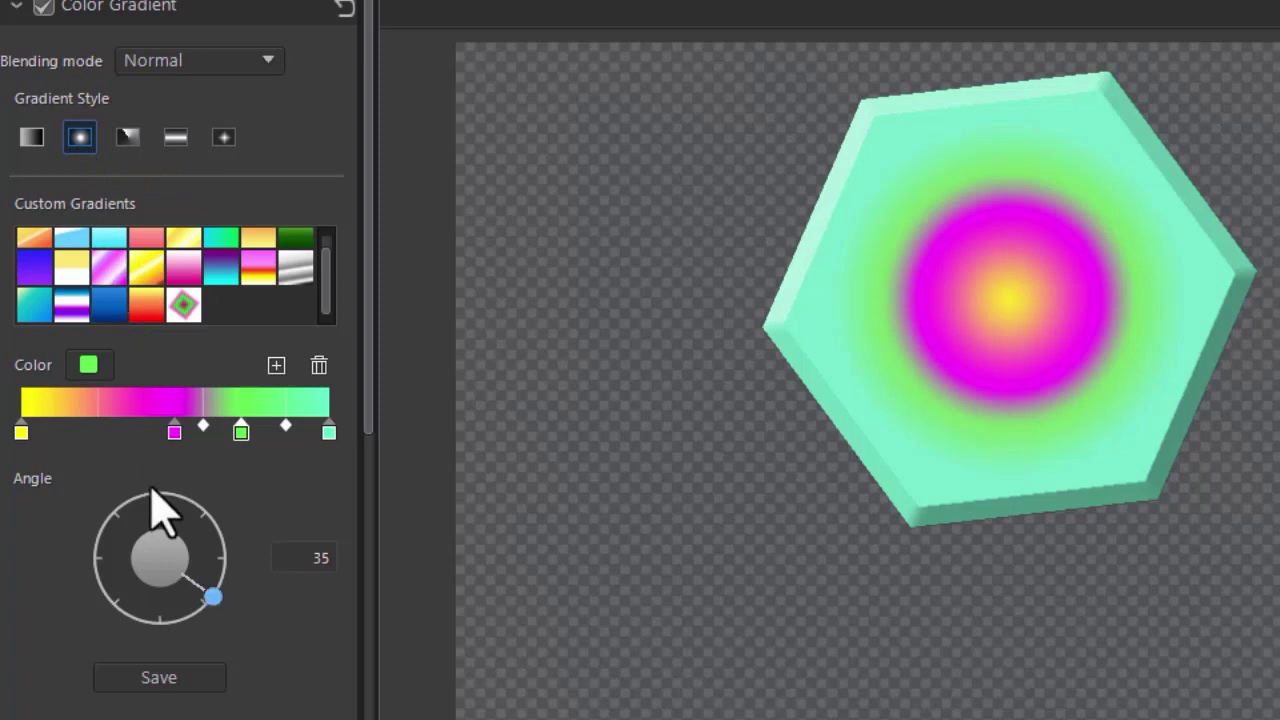
pyautogui.moveTo(176, 438); pyautogui.dragTo(127, 440)
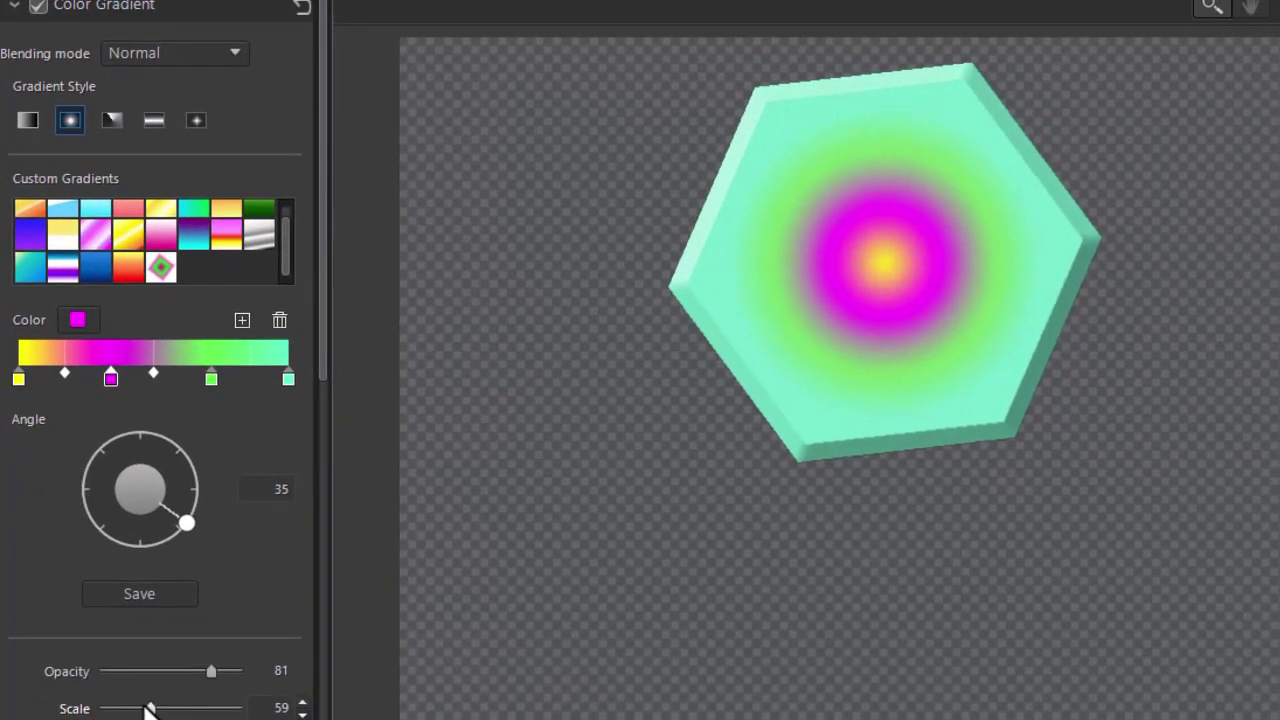
pyautogui.moveTo(150, 709); pyautogui.dragTo(175, 707)
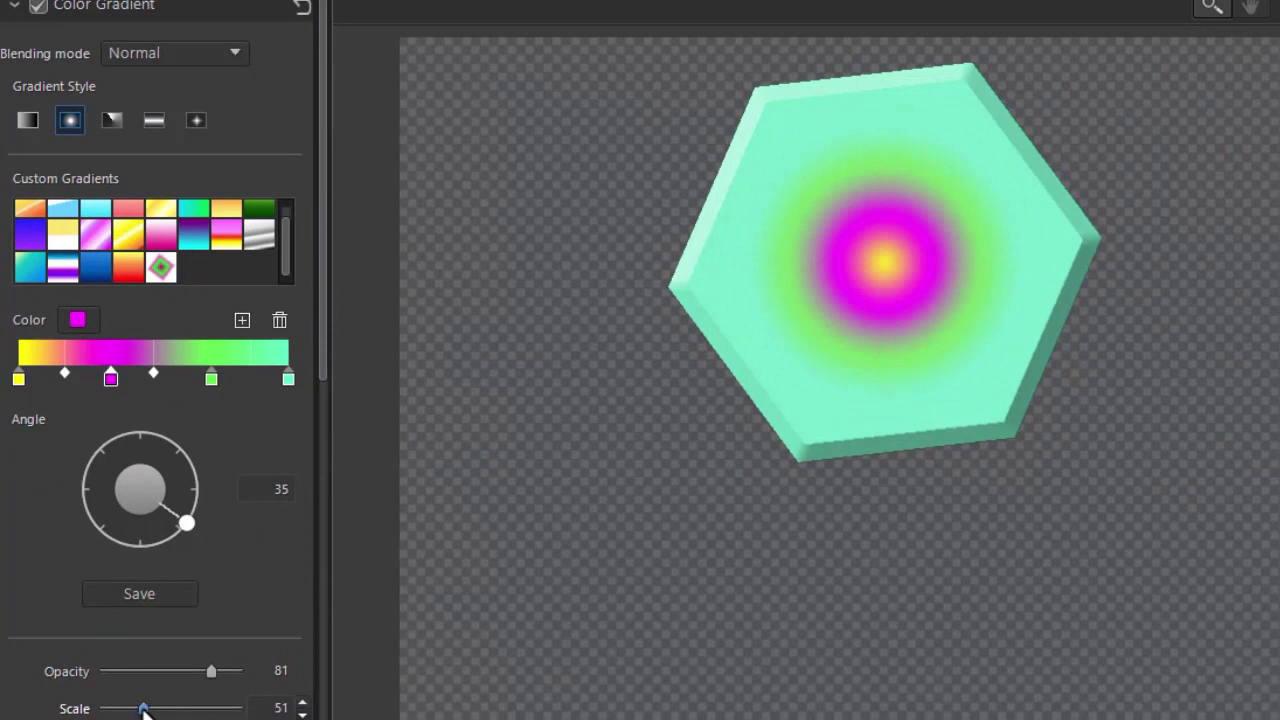
pyautogui.moveTo(178, 712); pyautogui.dragTo(155, 688)
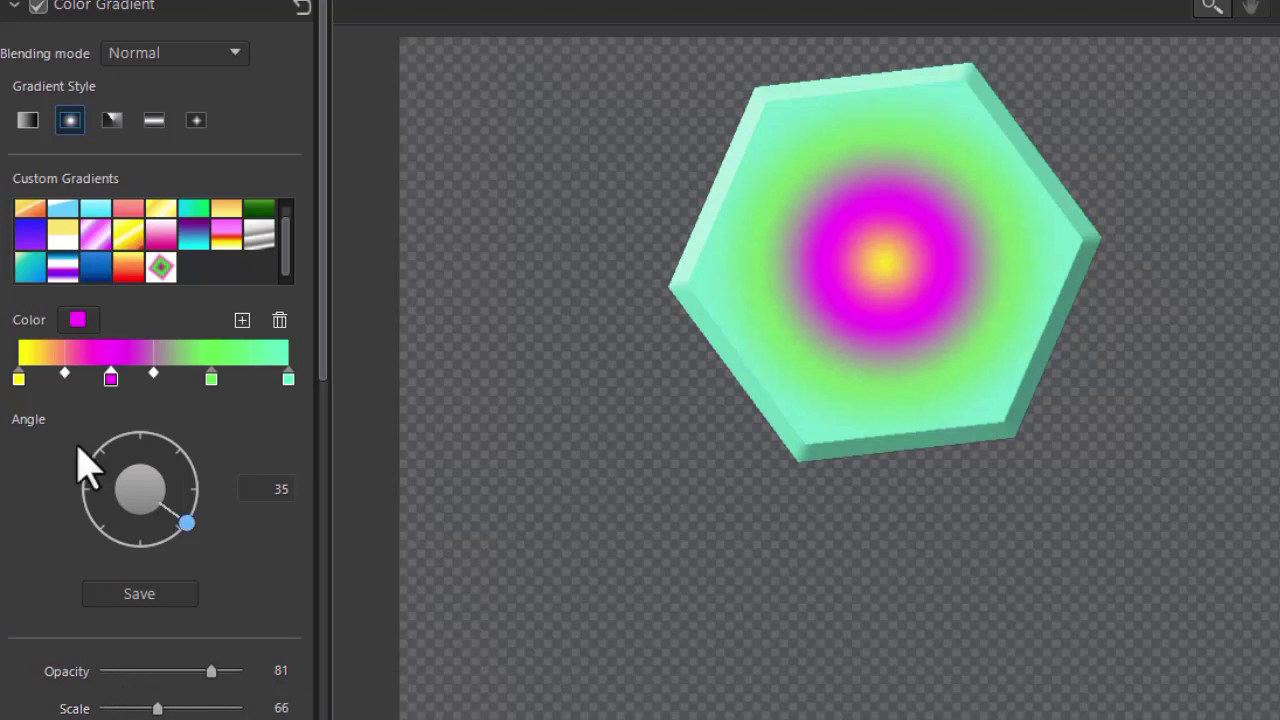
# Try the Angle and Reflected gradient styles, shifting the green and magenta stops
pyautogui.click(112, 121)
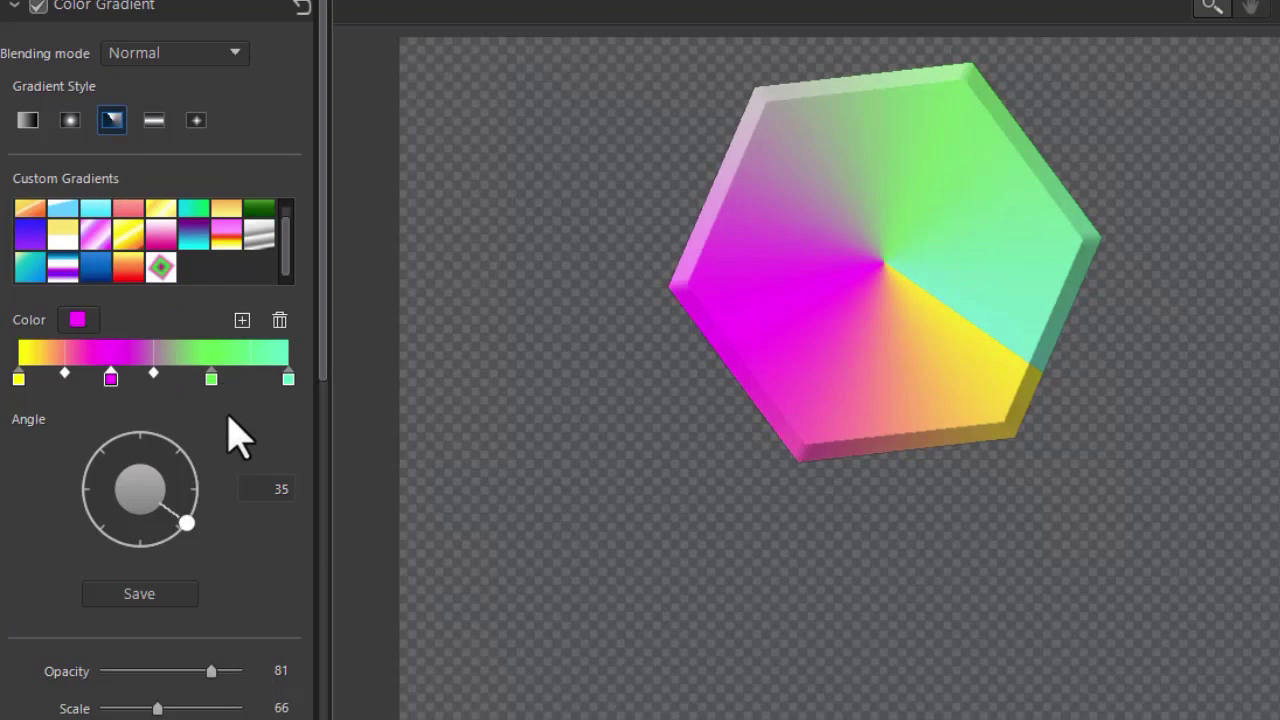
pyautogui.moveTo(211, 378); pyautogui.dragTo(262, 380)
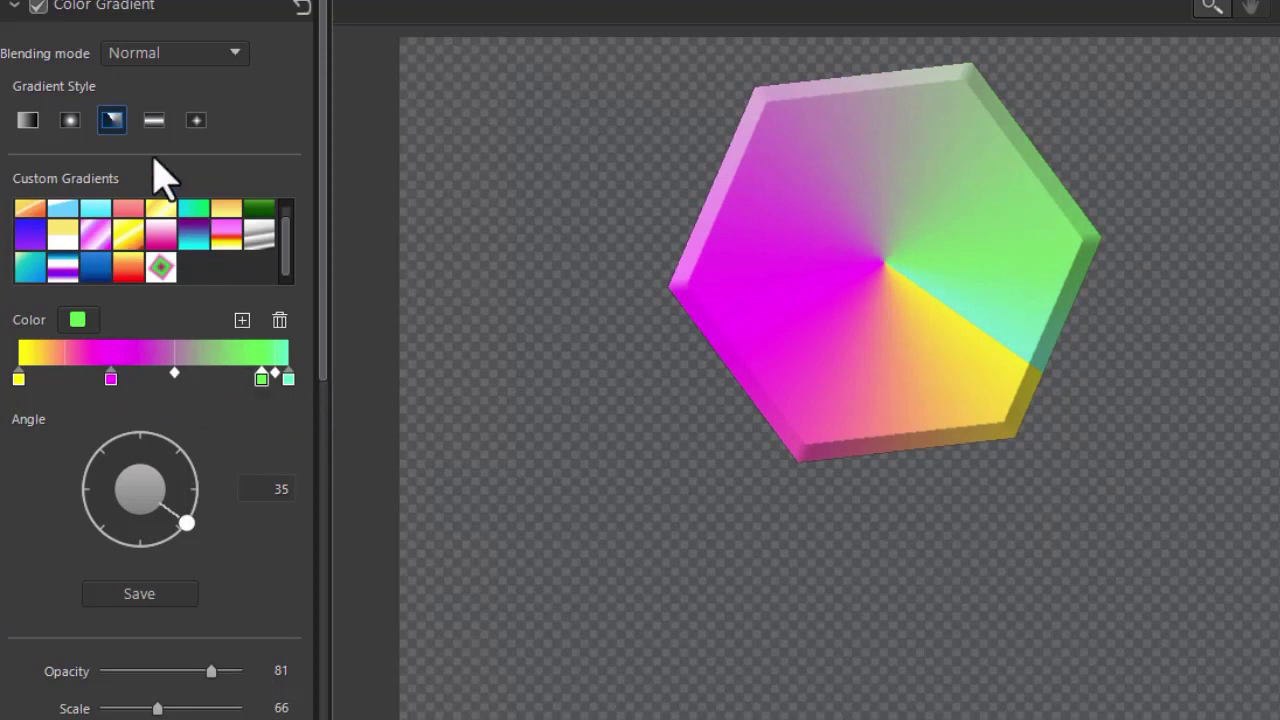
pyautogui.click(155, 122)
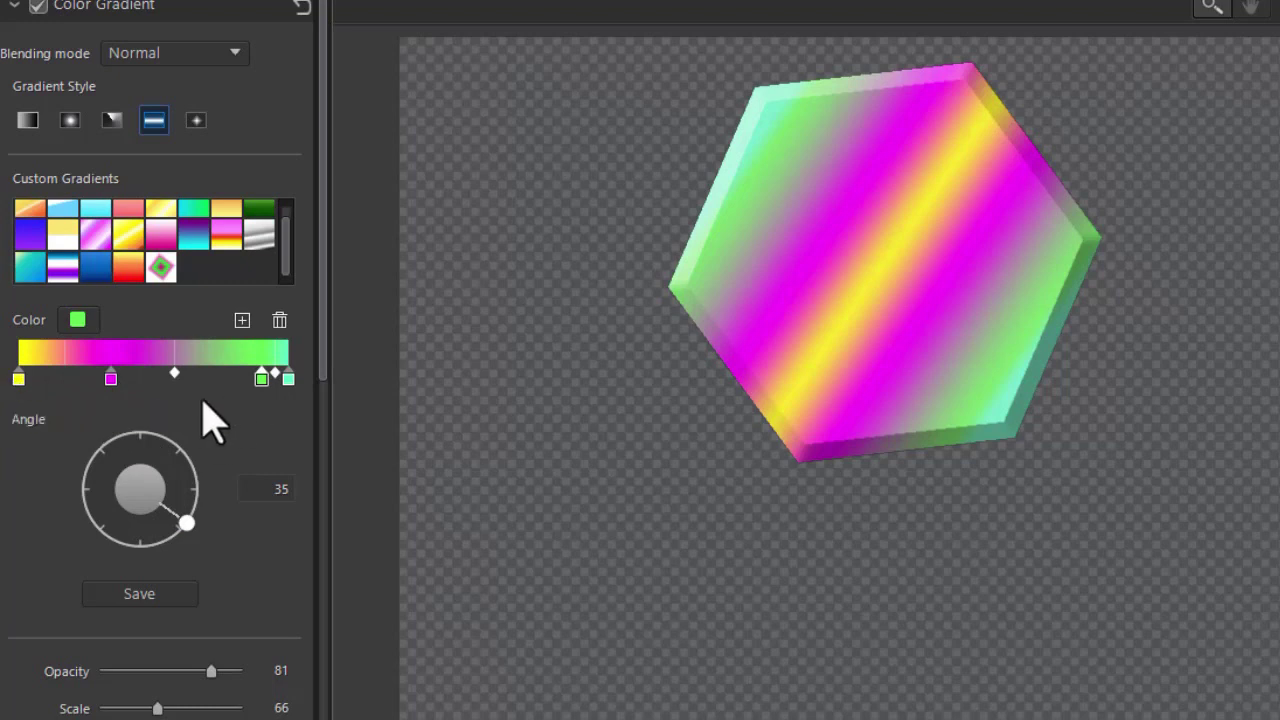
pyautogui.moveTo(110, 380)
pyautogui.mouseDown()
pyautogui.moveTo(222, 380)
pyautogui.moveTo(57, 380)
pyautogui.moveTo(93, 378)
pyautogui.mouseUp()
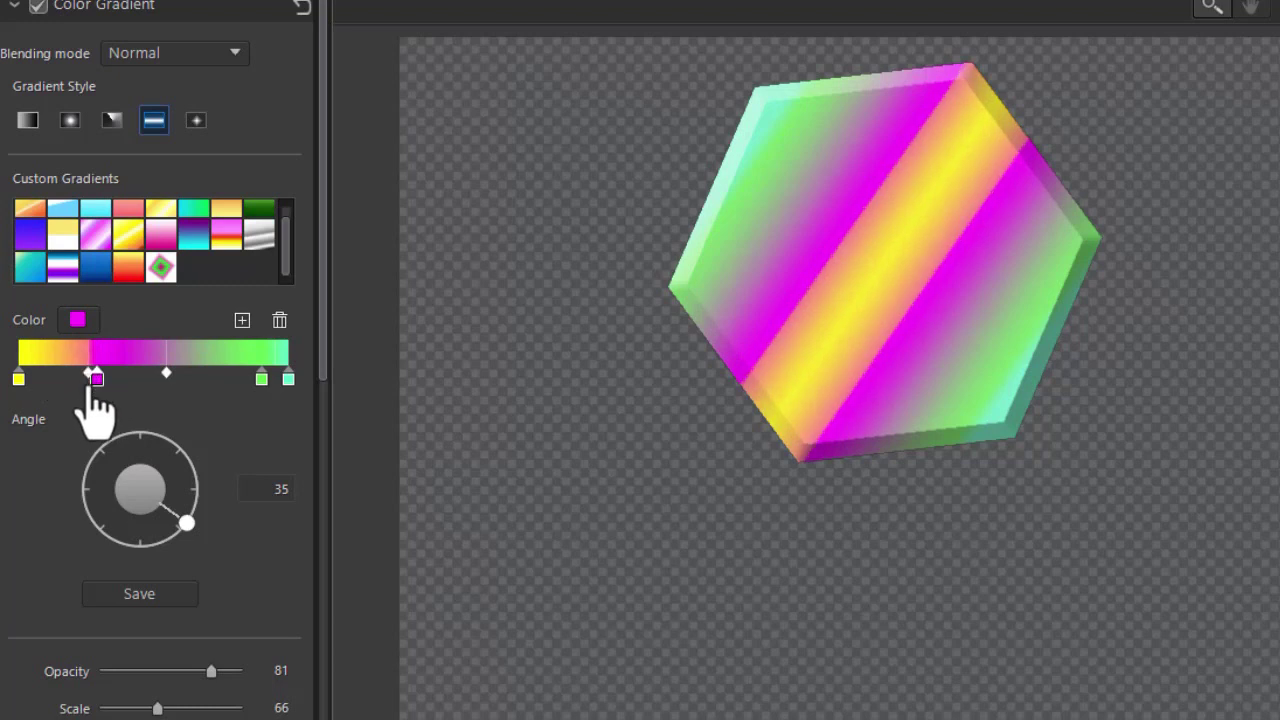
# Set the gradient to Diamond style at scale 26 and refine the magenta-green blend
pyautogui.click(197, 121)
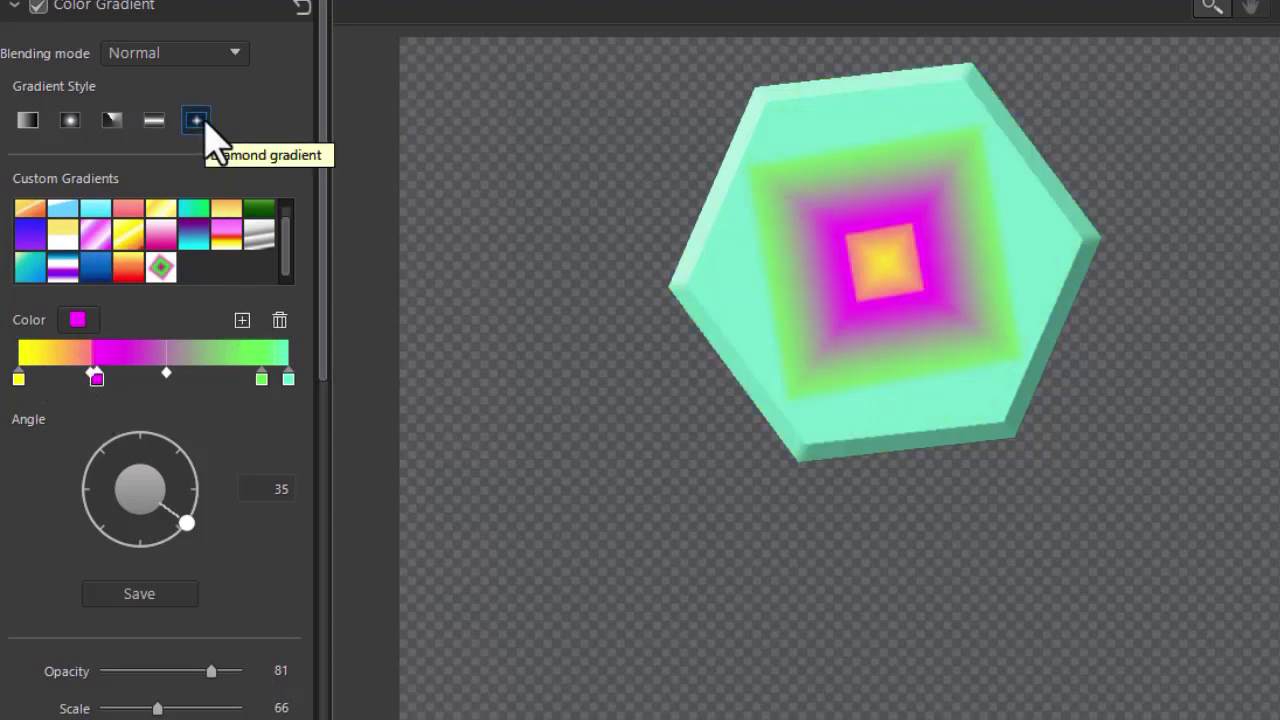
pyautogui.moveTo(195, 708); pyautogui.dragTo(124, 694)
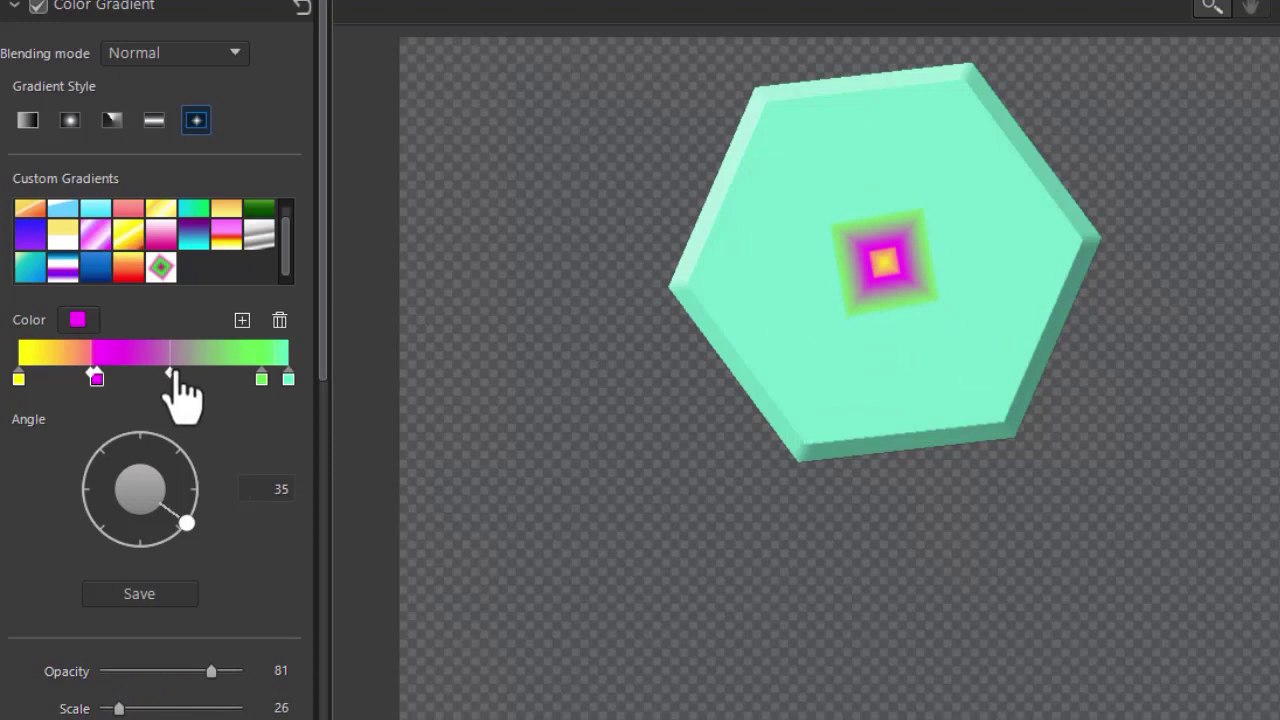
pyautogui.moveTo(170, 375)
pyautogui.mouseDown()
pyautogui.moveTo(234, 376)
pyautogui.moveTo(163, 375)
pyautogui.mouseUp()
# Return the gradient to Linear, removing the magenta and green stops to leave yellow-to-mint
pyautogui.click(28, 122)
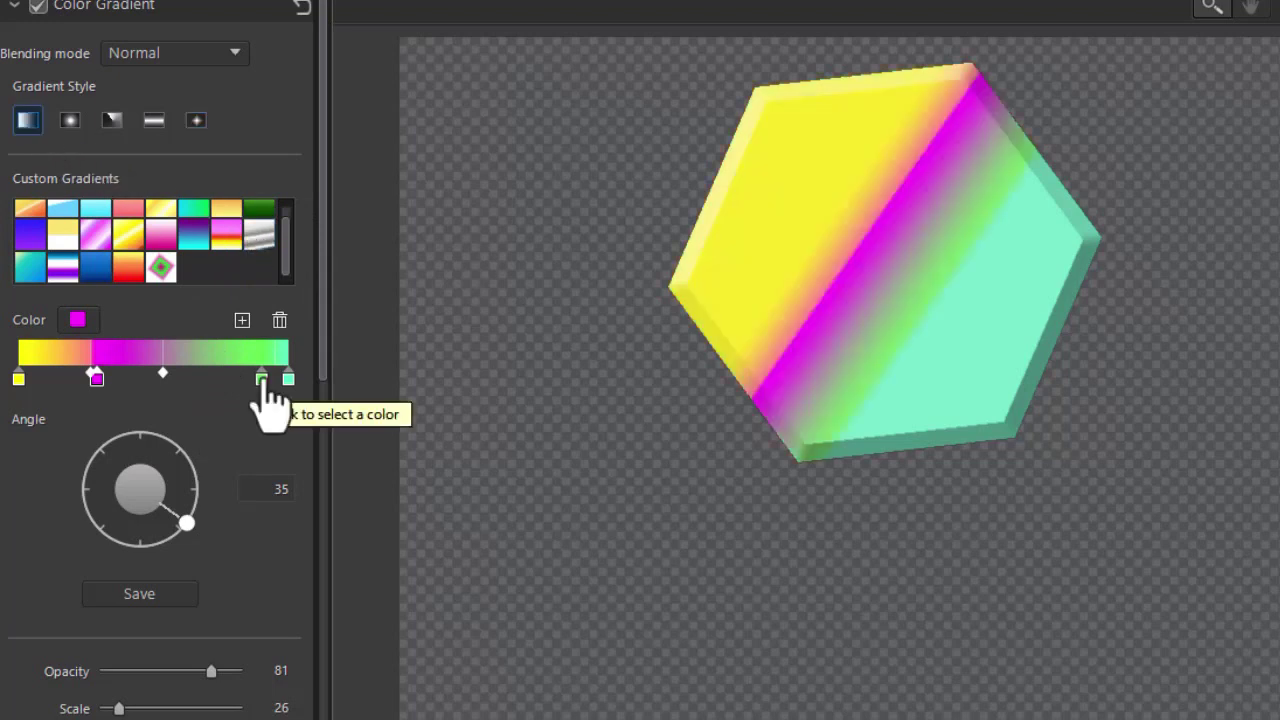
pyautogui.click(280, 320)
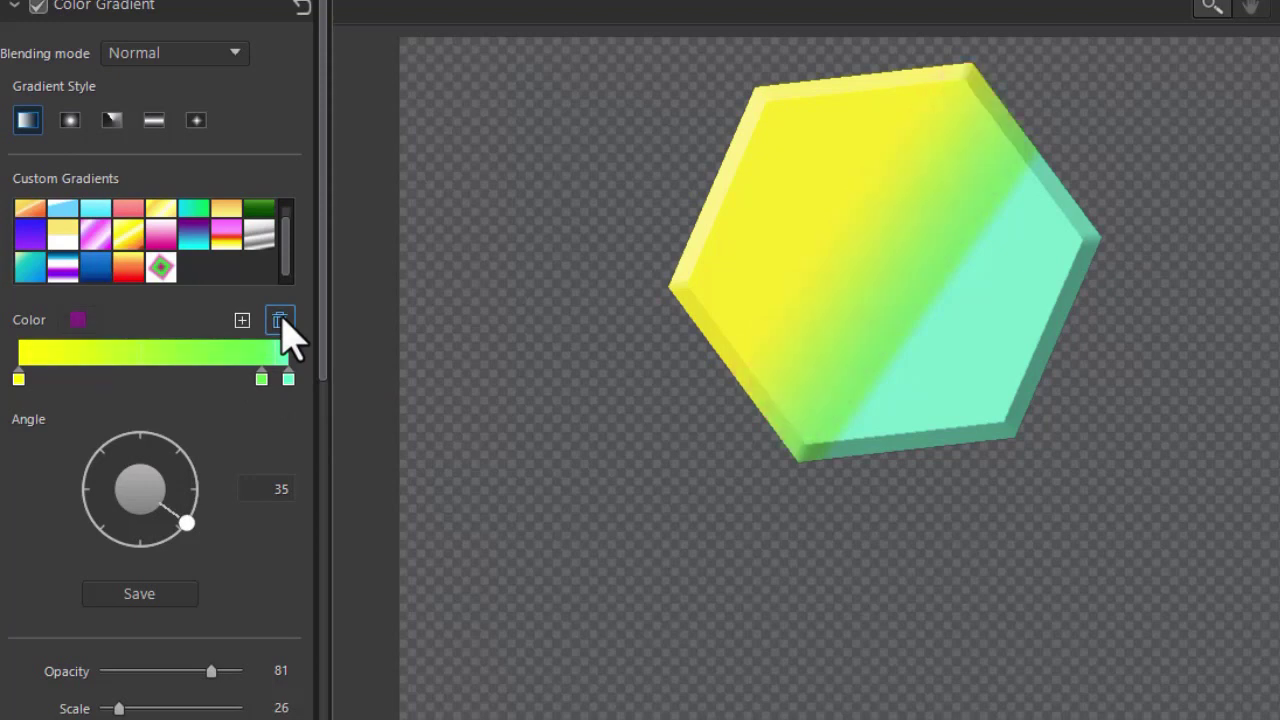
pyautogui.moveTo(261, 385); pyautogui.dragTo(153, 364)
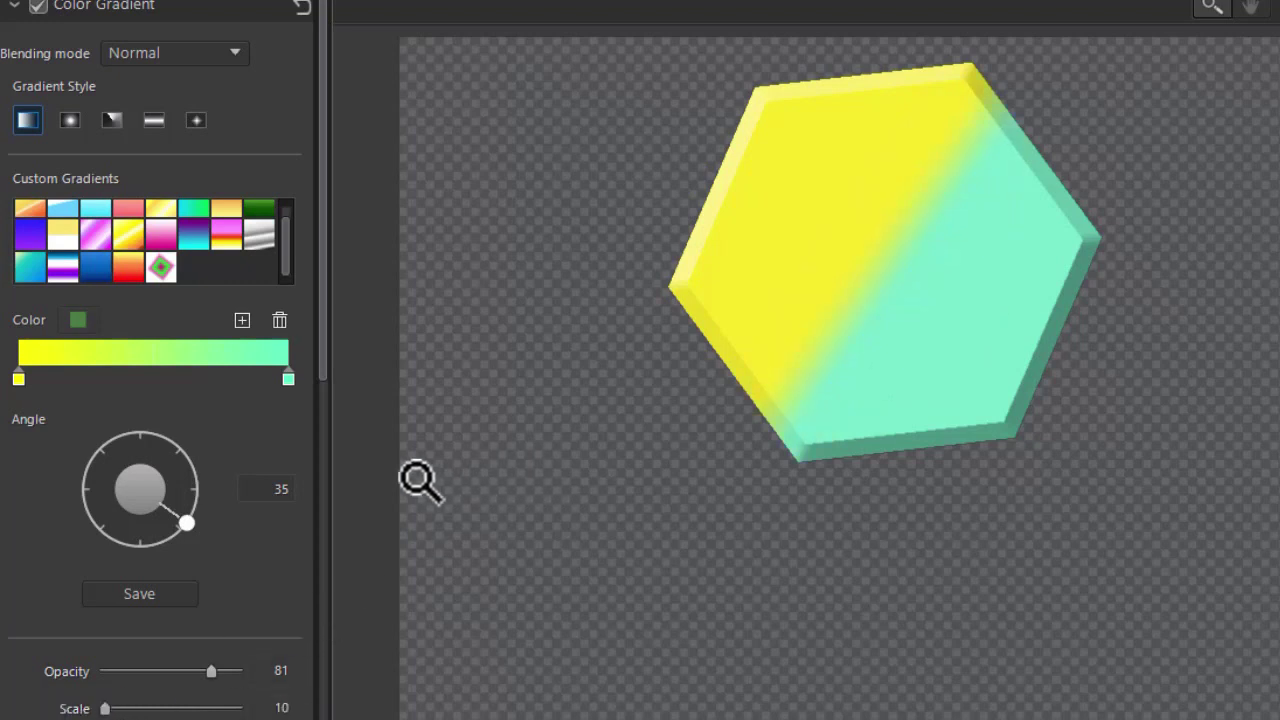
# Switch off the Color Gradient on the hexagon
pyautogui.moveTo(187, 522); pyautogui.dragTo(198, 488)
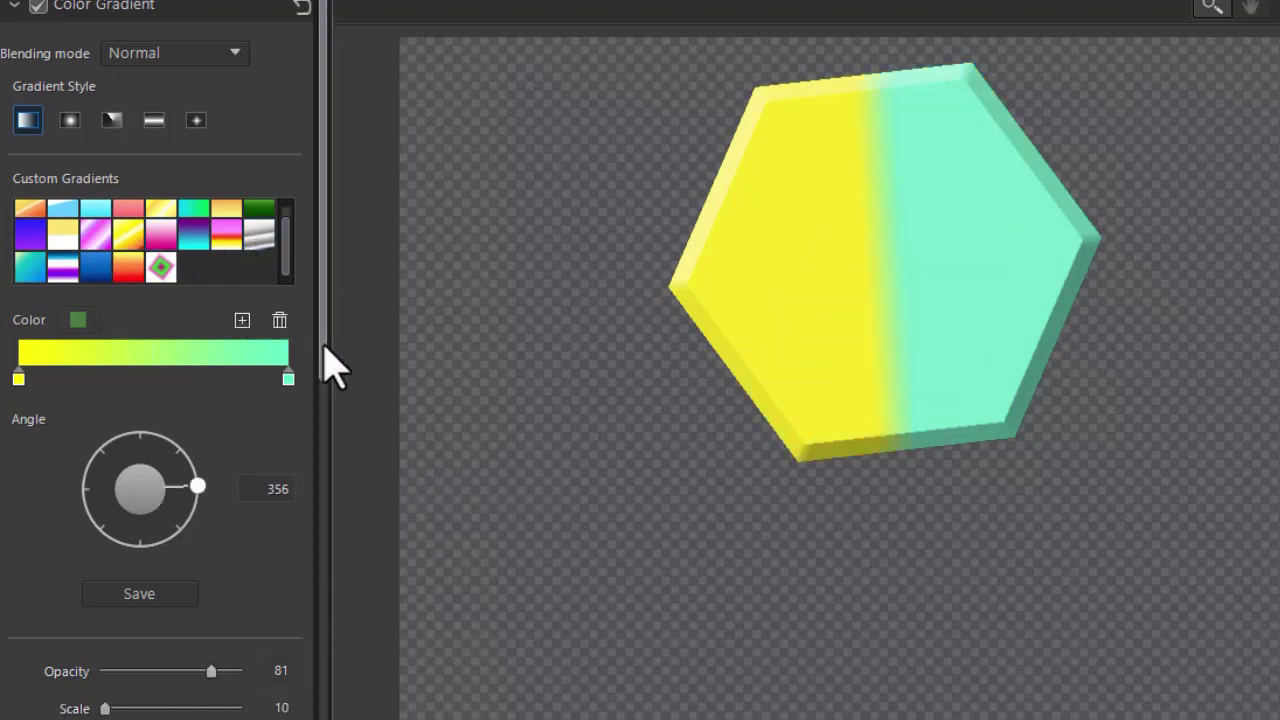
pyautogui.scroll(3, 320, 500)
pyautogui.moveTo(312, 482); pyautogui.dragTo(316, 403)
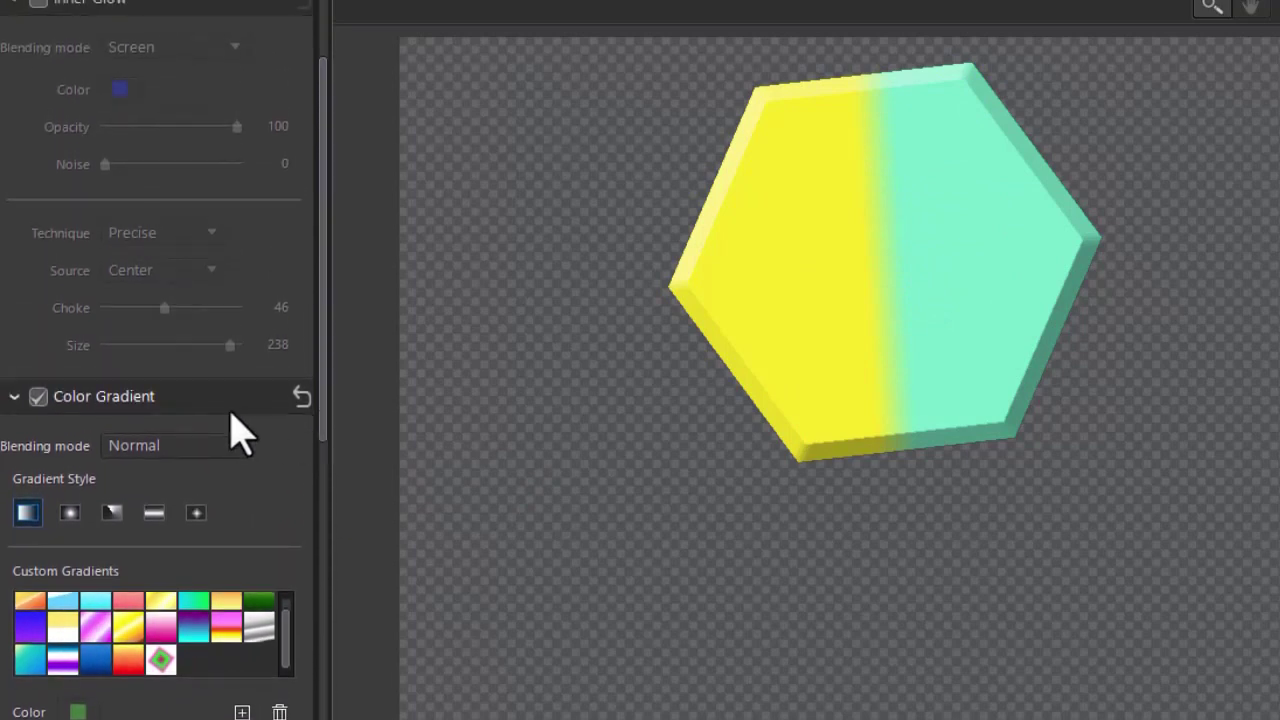
pyautogui.click(38, 397)
# Enable a white Outer Glow and widen it, with Choke at 23
pyautogui.moveTo(319, 359); pyautogui.dragTo(330, 718)
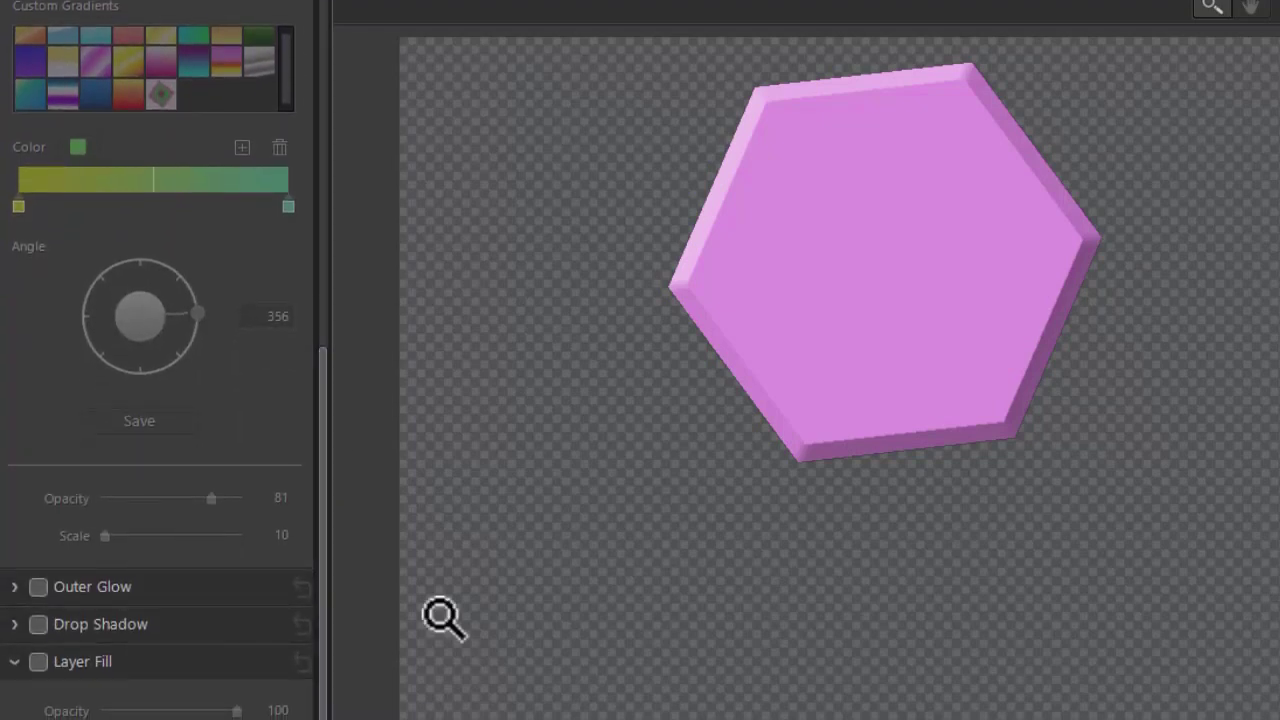
pyautogui.click(40, 588)
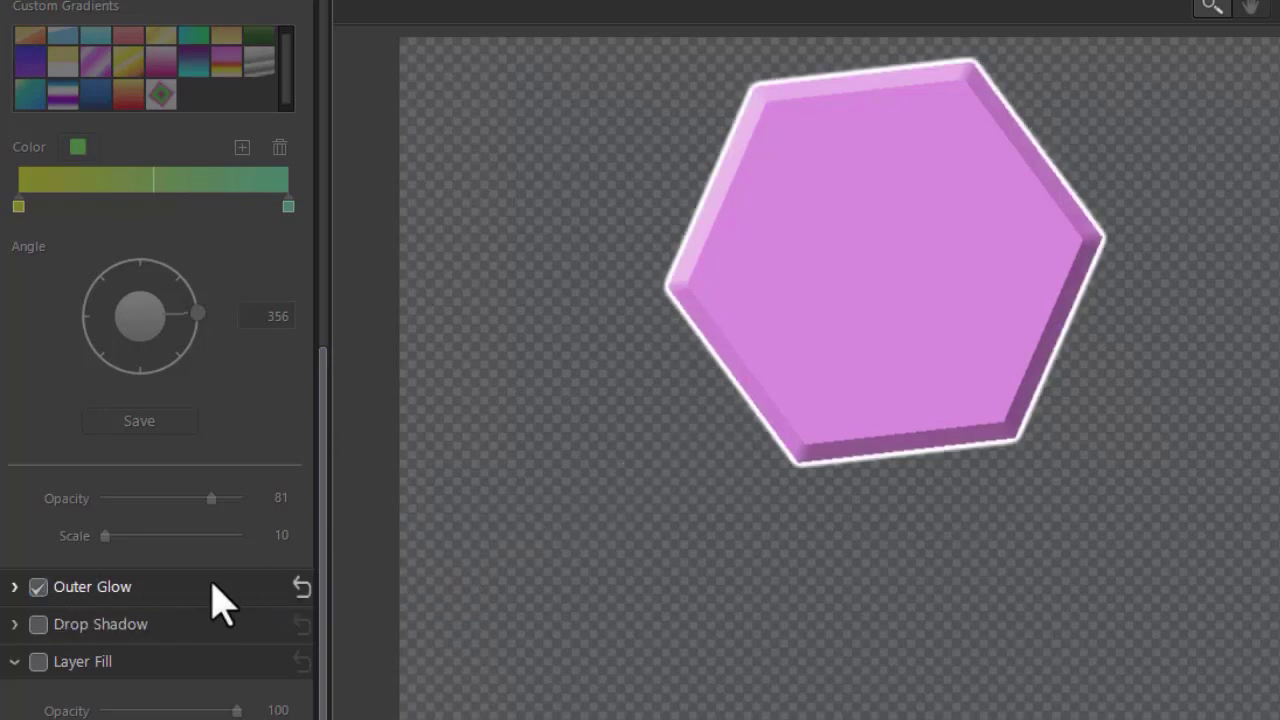
pyautogui.click(15, 588)
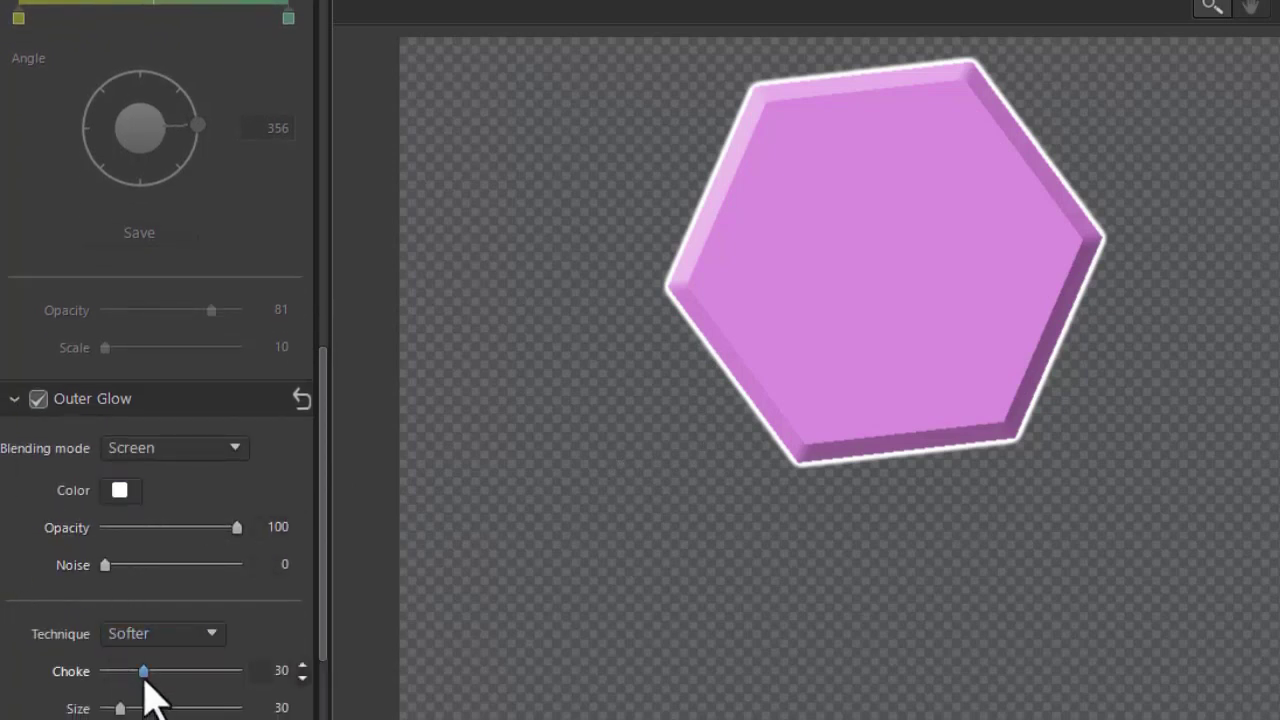
pyautogui.moveTo(119, 708); pyautogui.dragTo(210, 708)
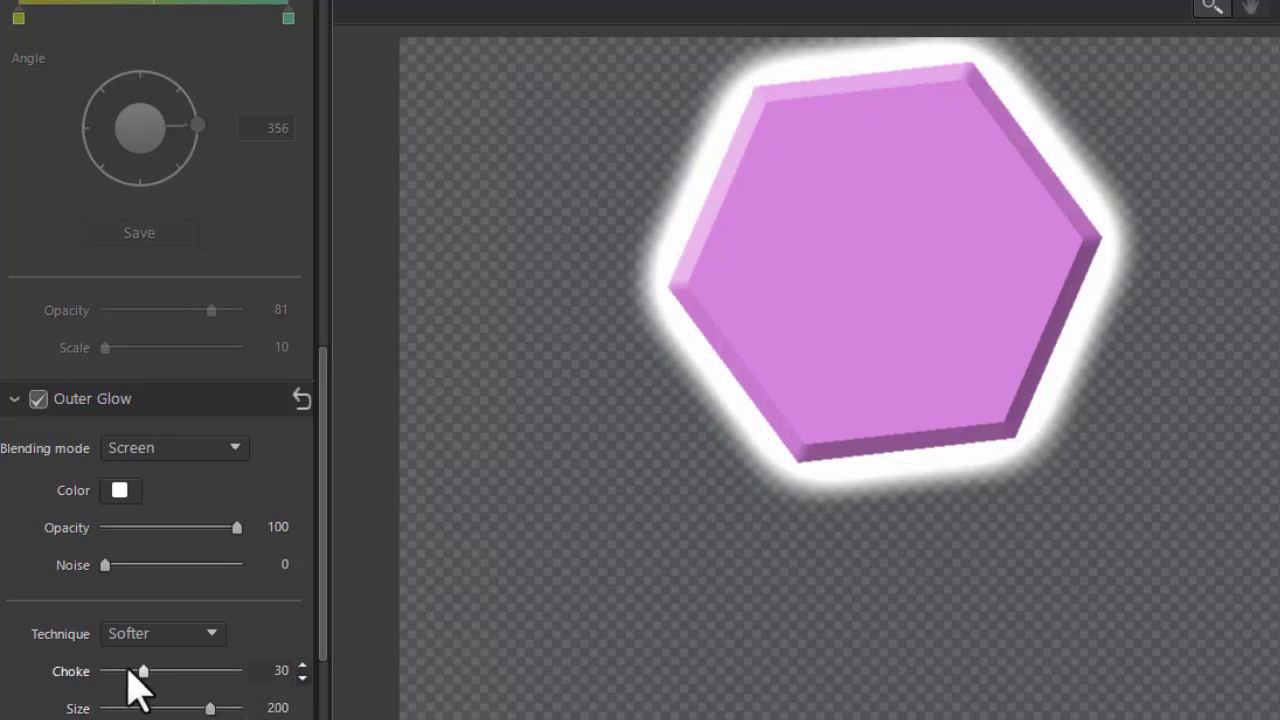
pyautogui.moveTo(143, 670)
pyautogui.mouseDown()
pyautogui.moveTo(255, 672)
pyautogui.moveTo(111, 672)
pyautogui.moveTo(134, 671)
pyautogui.mouseUp()
# Set the Outer Glow Technique to Precise and trim its Size to 180
pyautogui.click(212, 634)
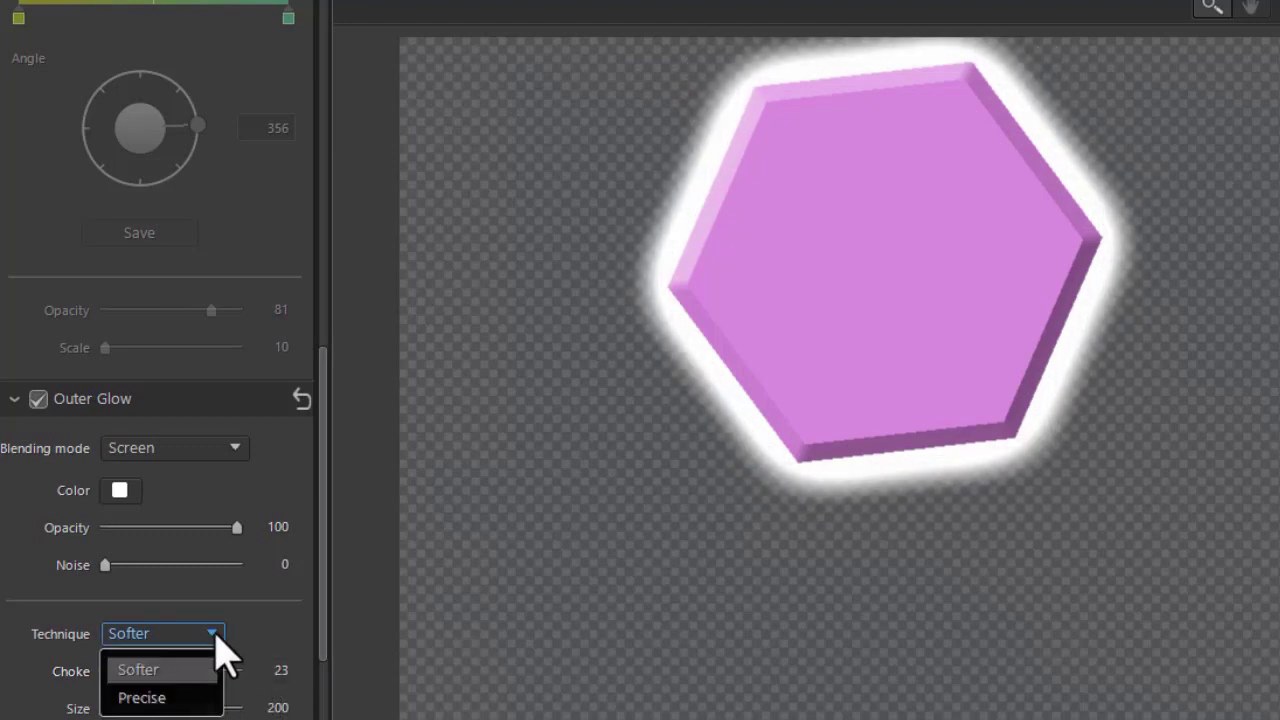
pyautogui.click(188, 698)
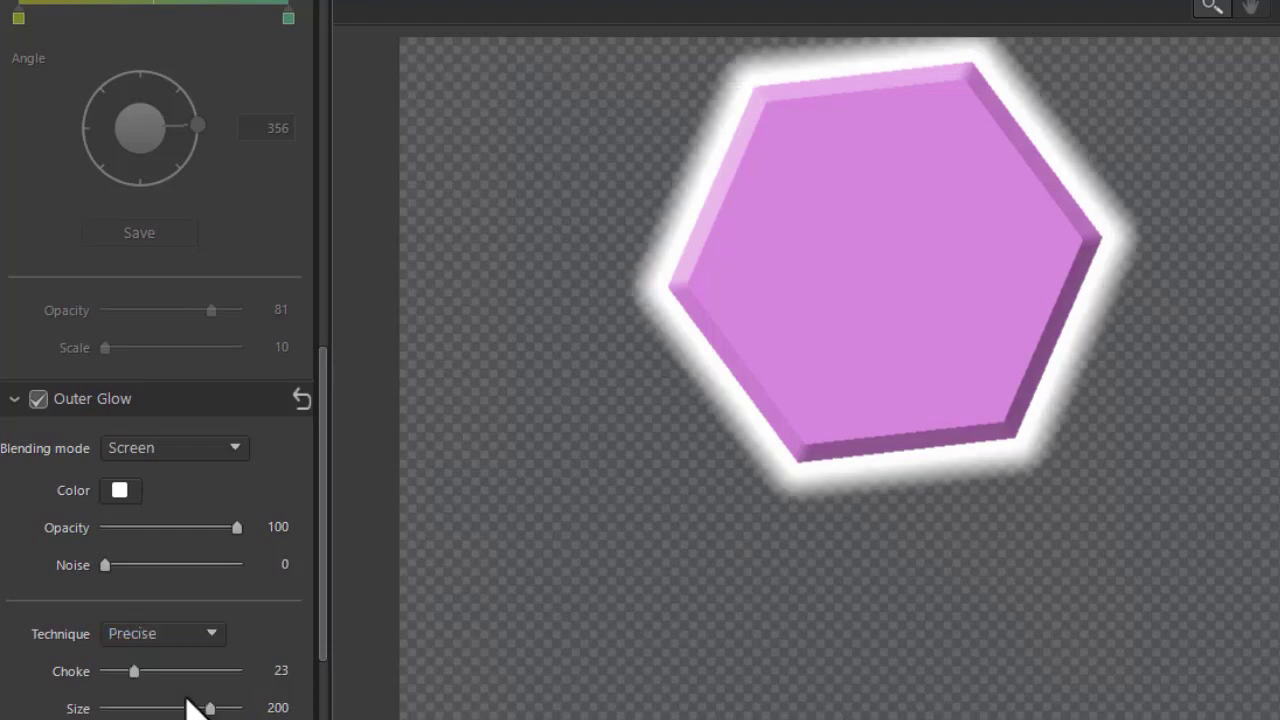
pyautogui.click(218, 636)
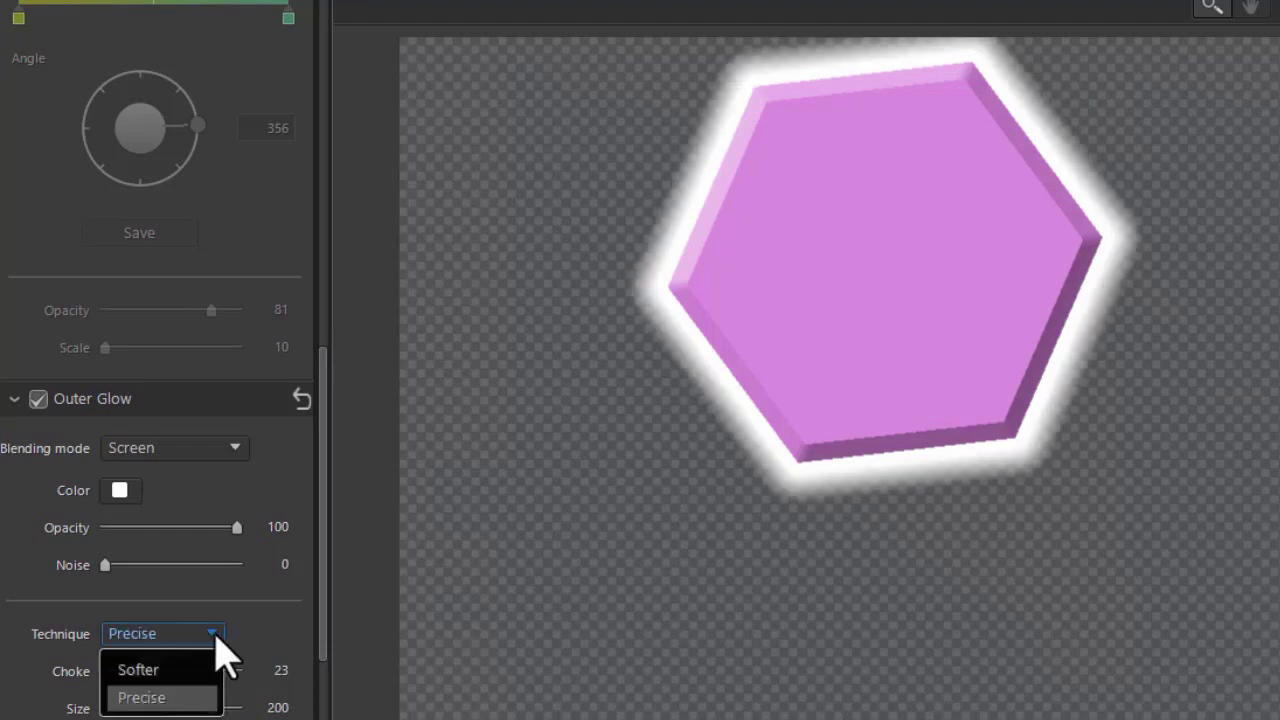
pyautogui.click(209, 709)
pyautogui.moveTo(209, 709)
pyautogui.mouseDown()
pyautogui.moveTo(120, 705)
pyautogui.moveTo(200, 708)
pyautogui.mouseUp()
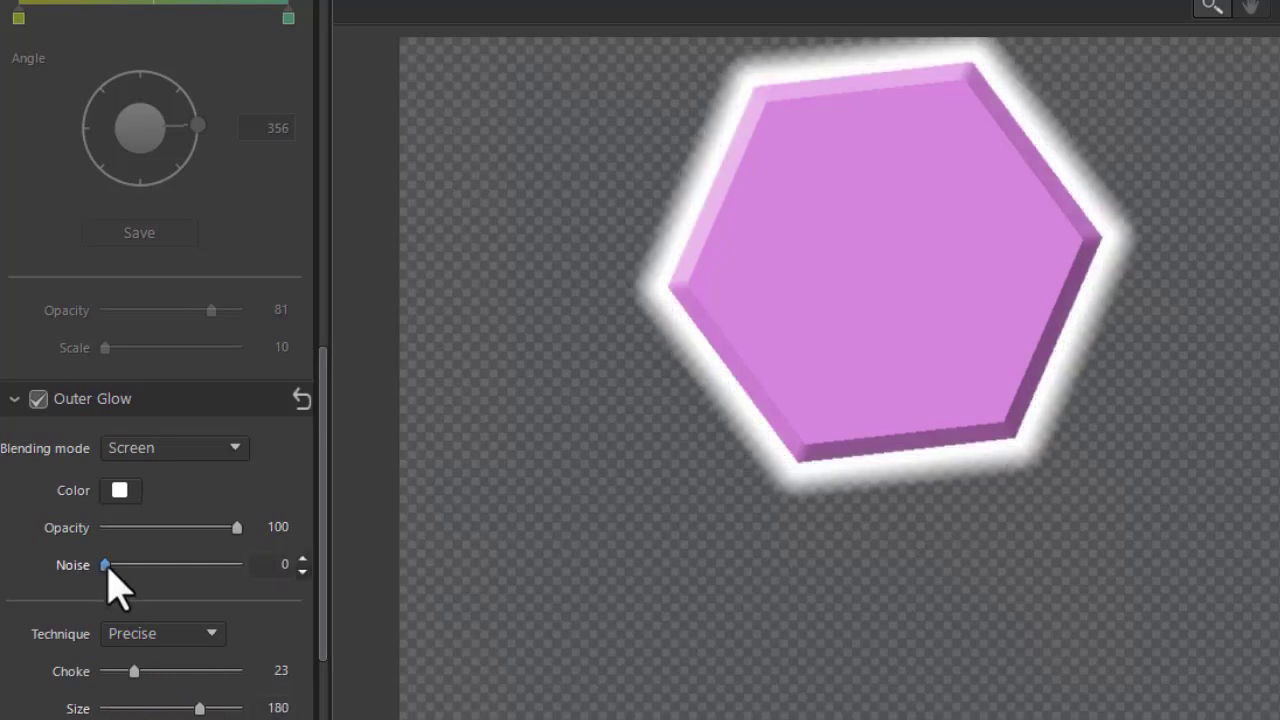
# Set the Outer Glow Noise to 25 and Opacity to 73
pyautogui.moveTo(106, 566); pyautogui.dragTo(275, 585)
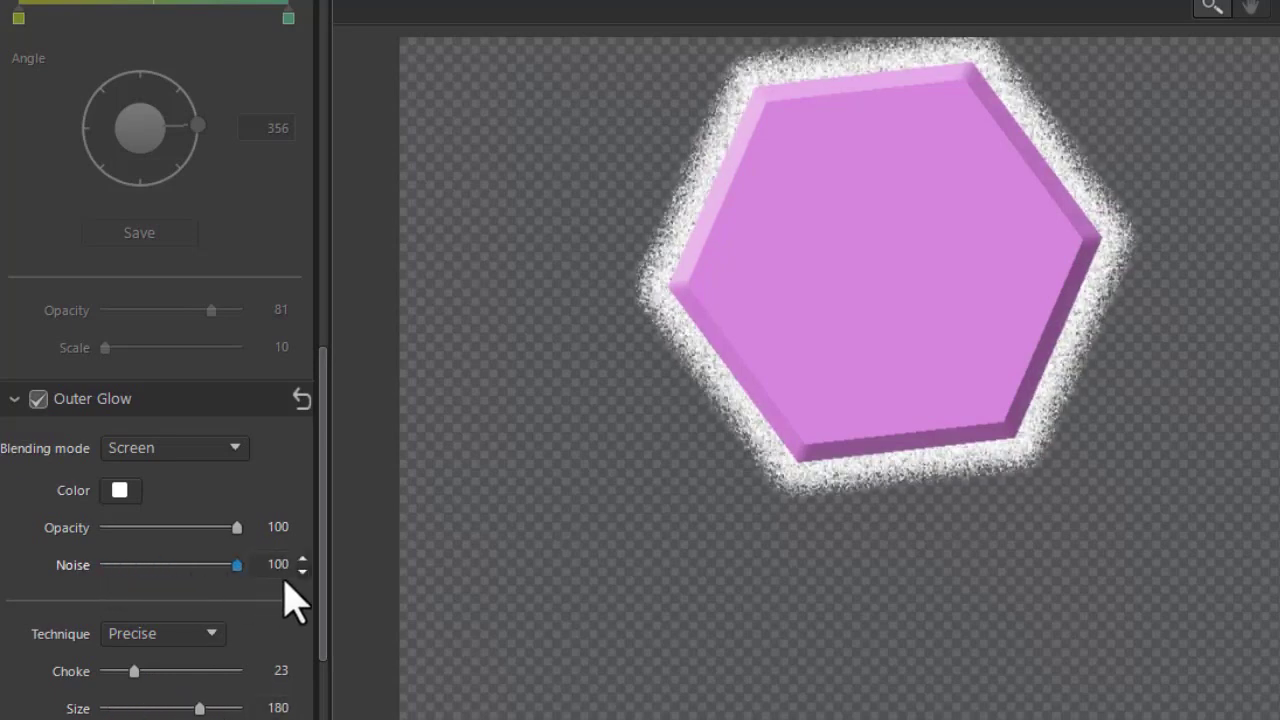
pyautogui.moveTo(290, 600); pyautogui.dragTo(137, 560)
pyautogui.moveTo(237, 528); pyautogui.dragTo(206, 538)
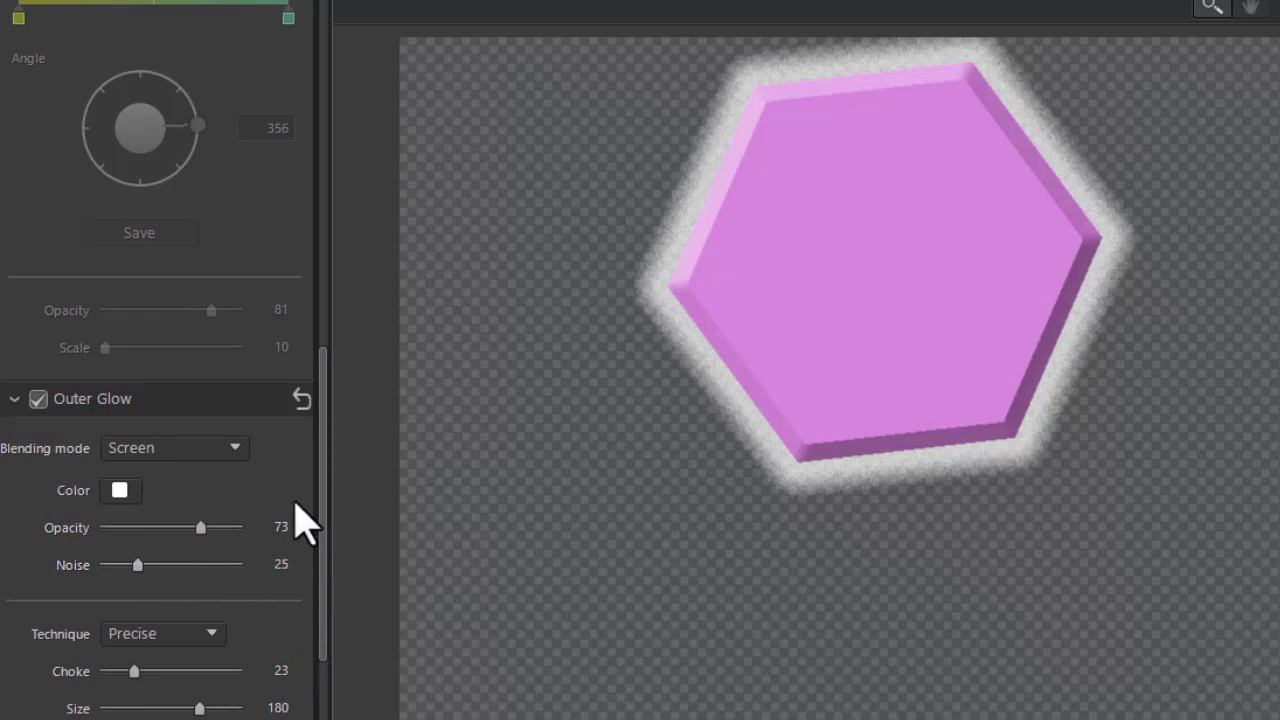
# Turn off Outer Glow and enable Drop Shadow in grey 9c9c9c
pyautogui.click(38, 399)
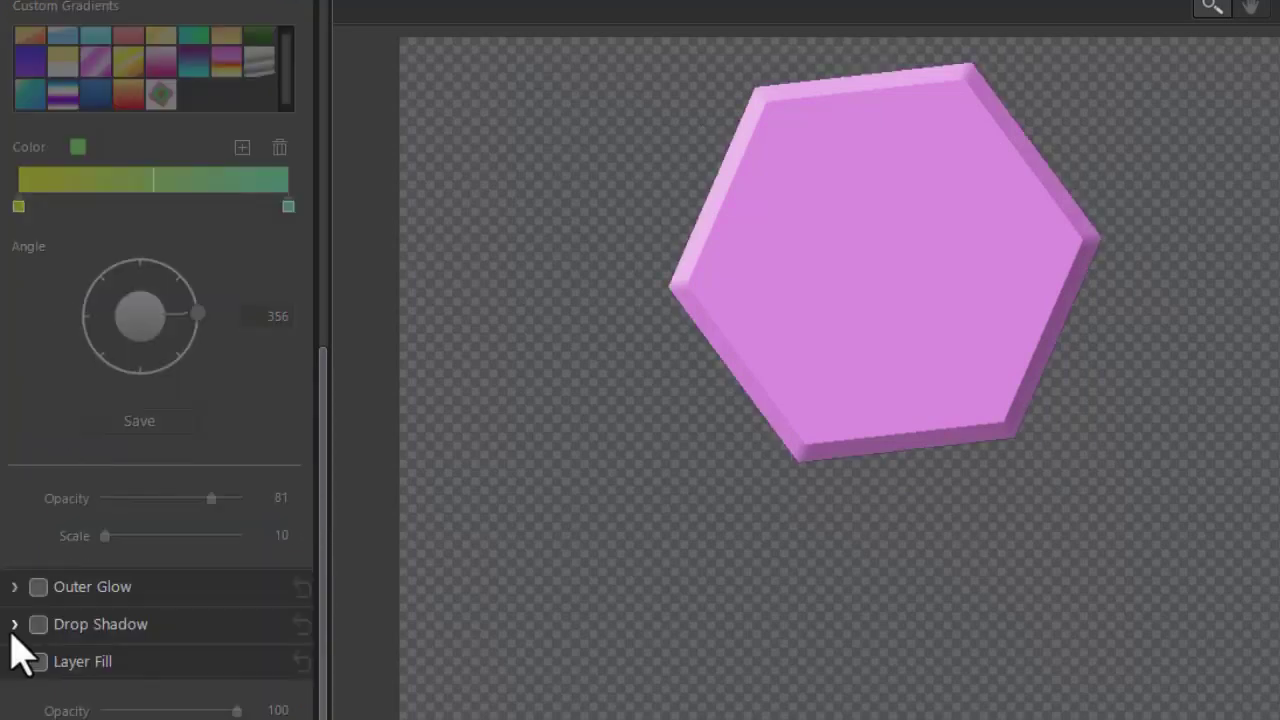
pyautogui.click(14, 625)
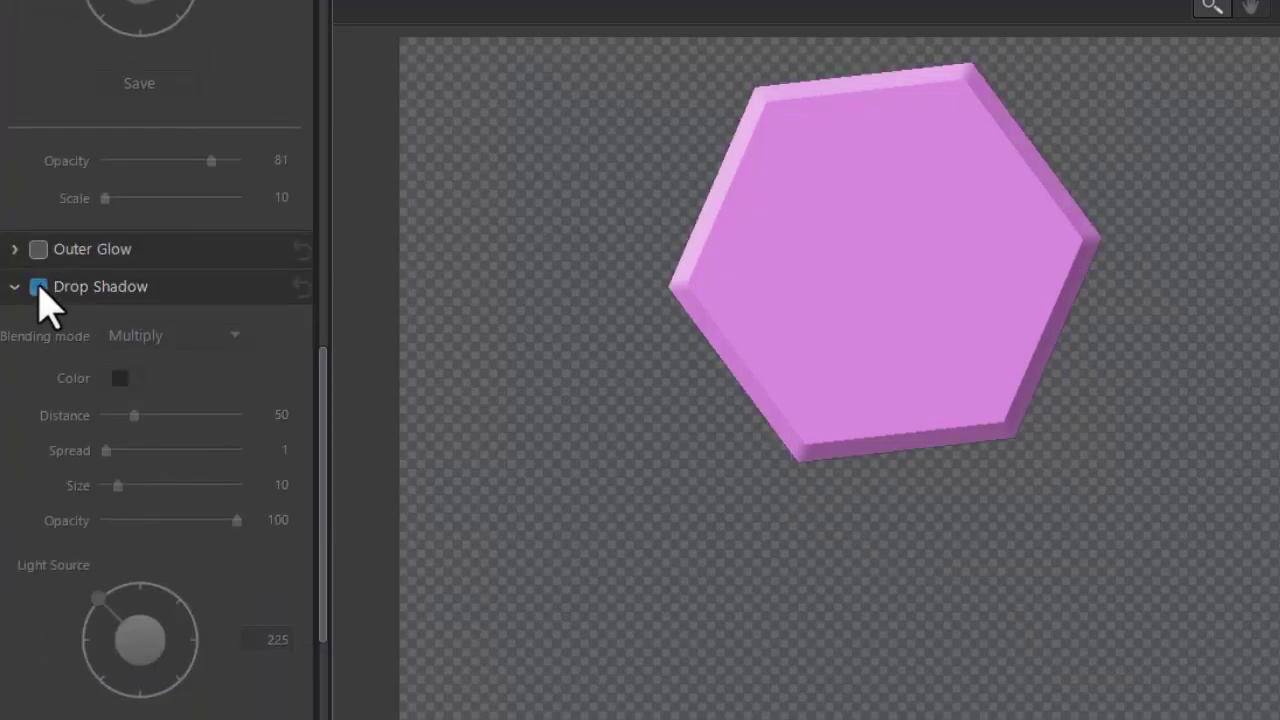
pyautogui.click(38, 287)
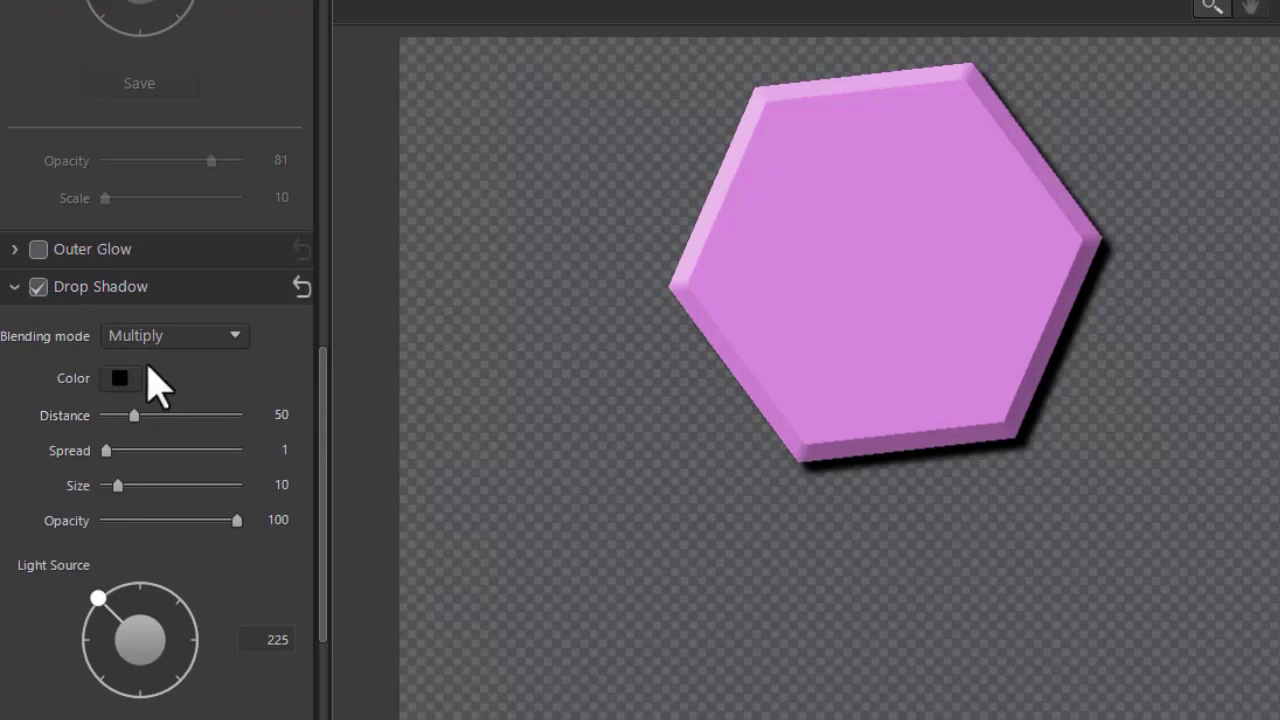
pyautogui.click(121, 379)
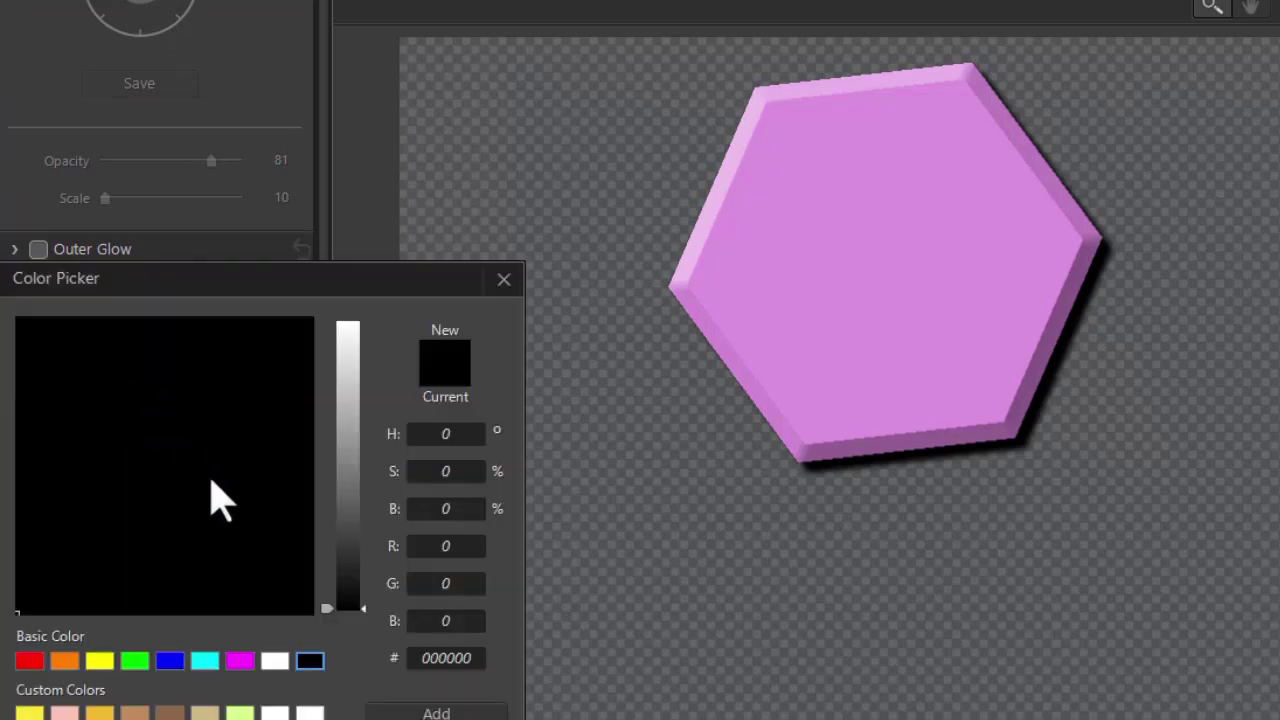
pyautogui.click(349, 436)
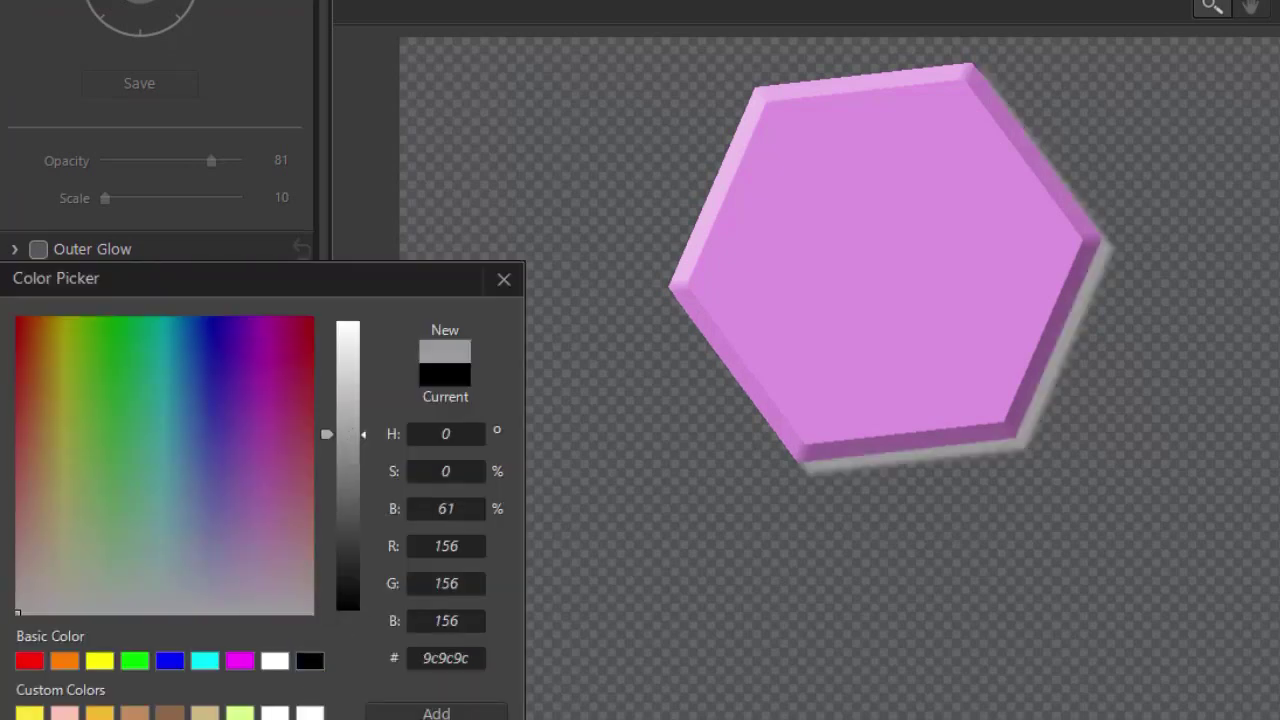
pyautogui.press('Return')
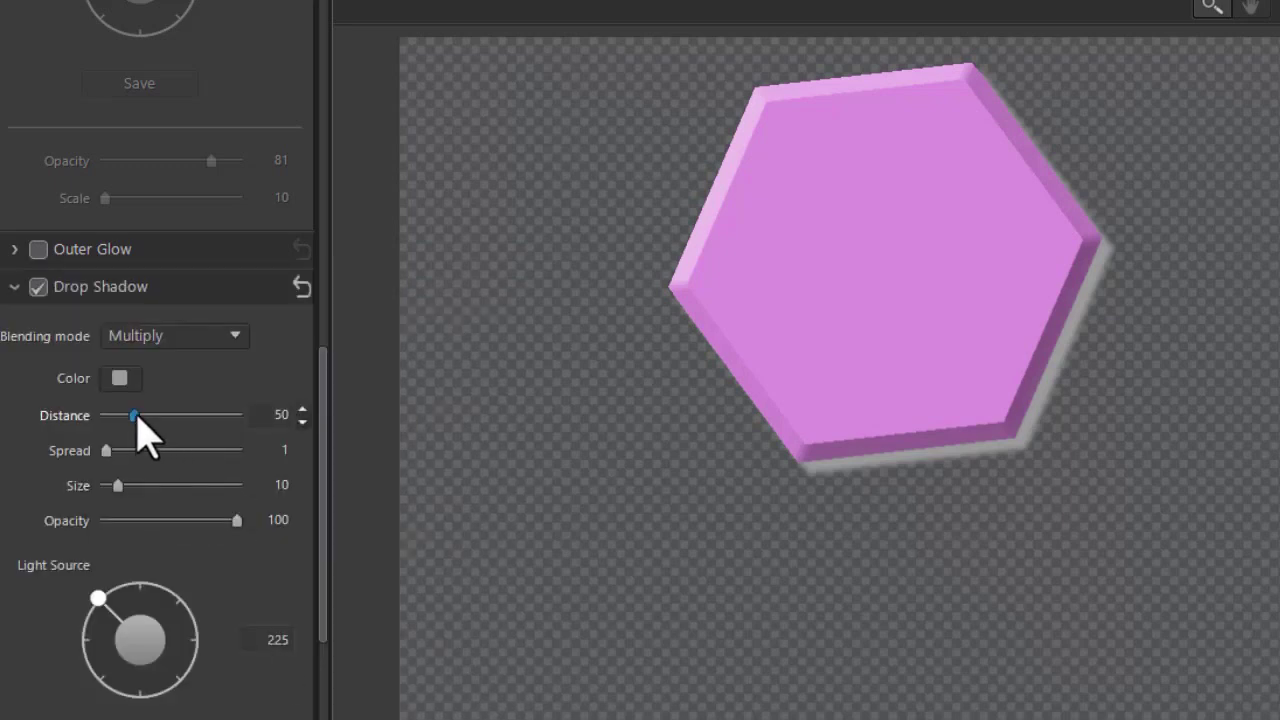
# Set the drop shadow to distance 62, spread 12, size 33 and light source 17
pyautogui.moveTo(137, 417)
pyautogui.mouseDown()
pyautogui.moveTo(206, 417)
pyautogui.moveTo(132, 393)
pyautogui.moveTo(142, 400)
pyautogui.mouseUp()
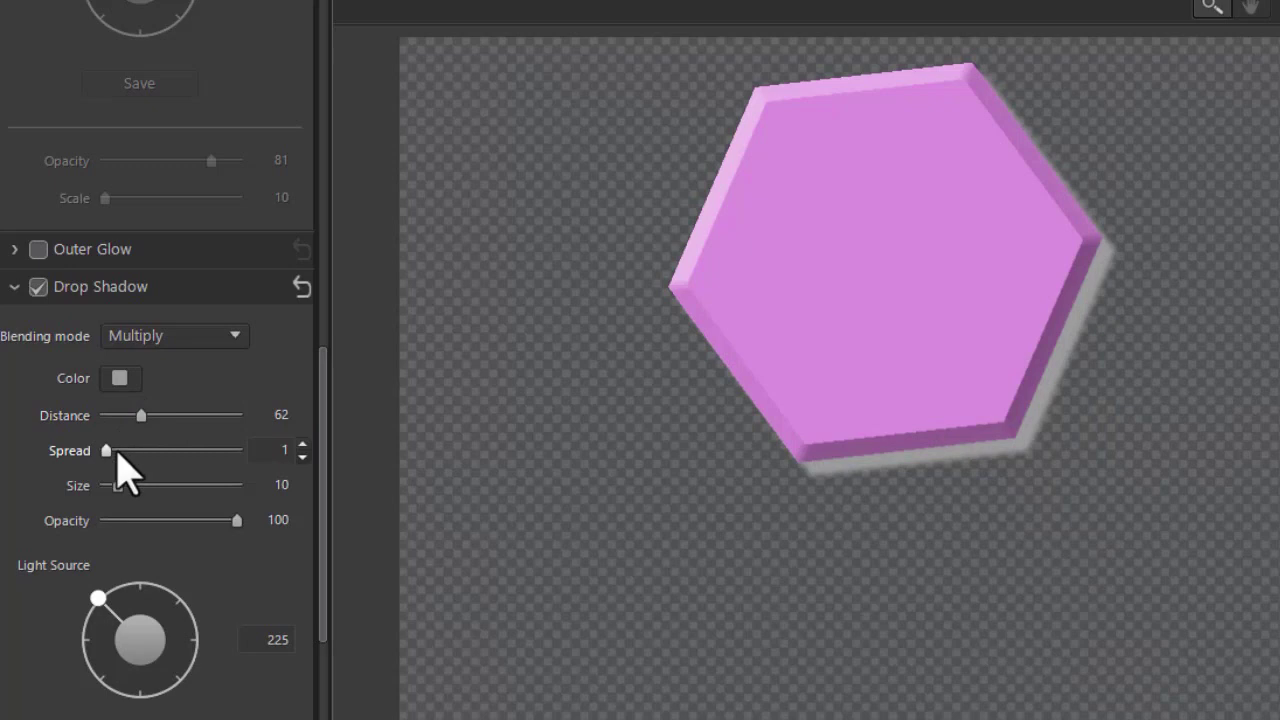
pyautogui.moveTo(108, 450); pyautogui.dragTo(292, 452)
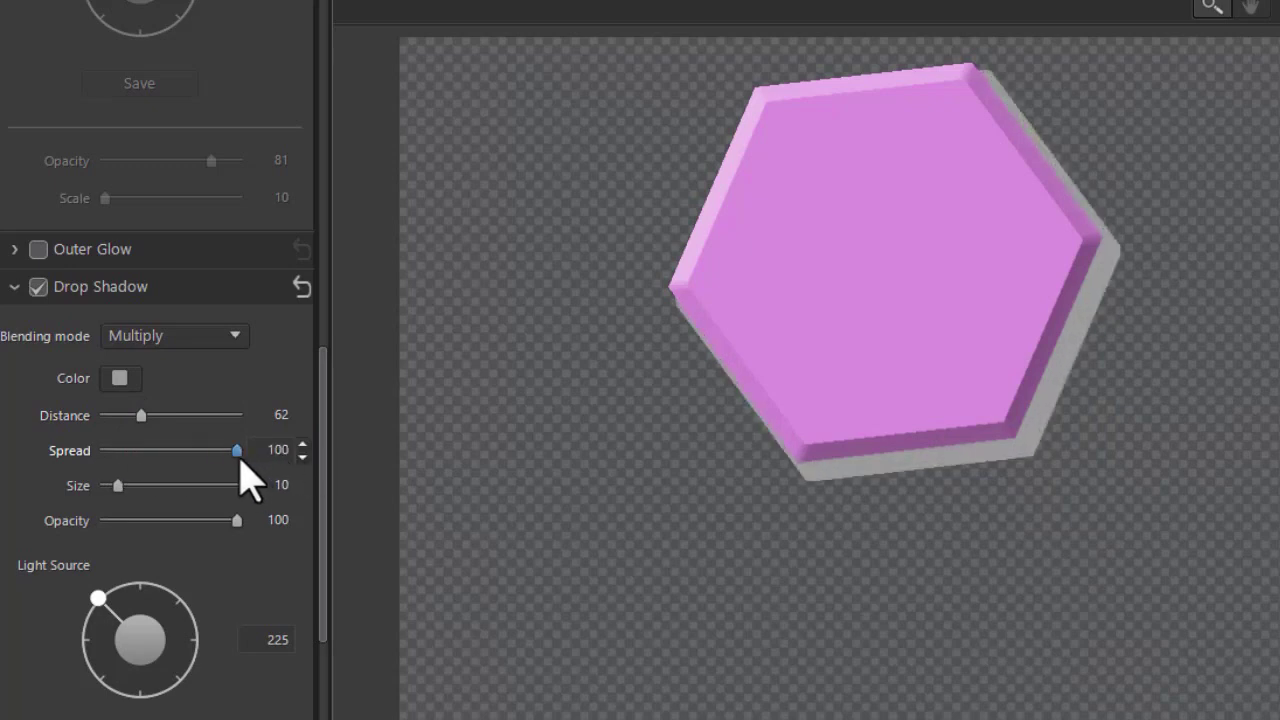
pyautogui.moveTo(238, 460); pyautogui.dragTo(129, 460)
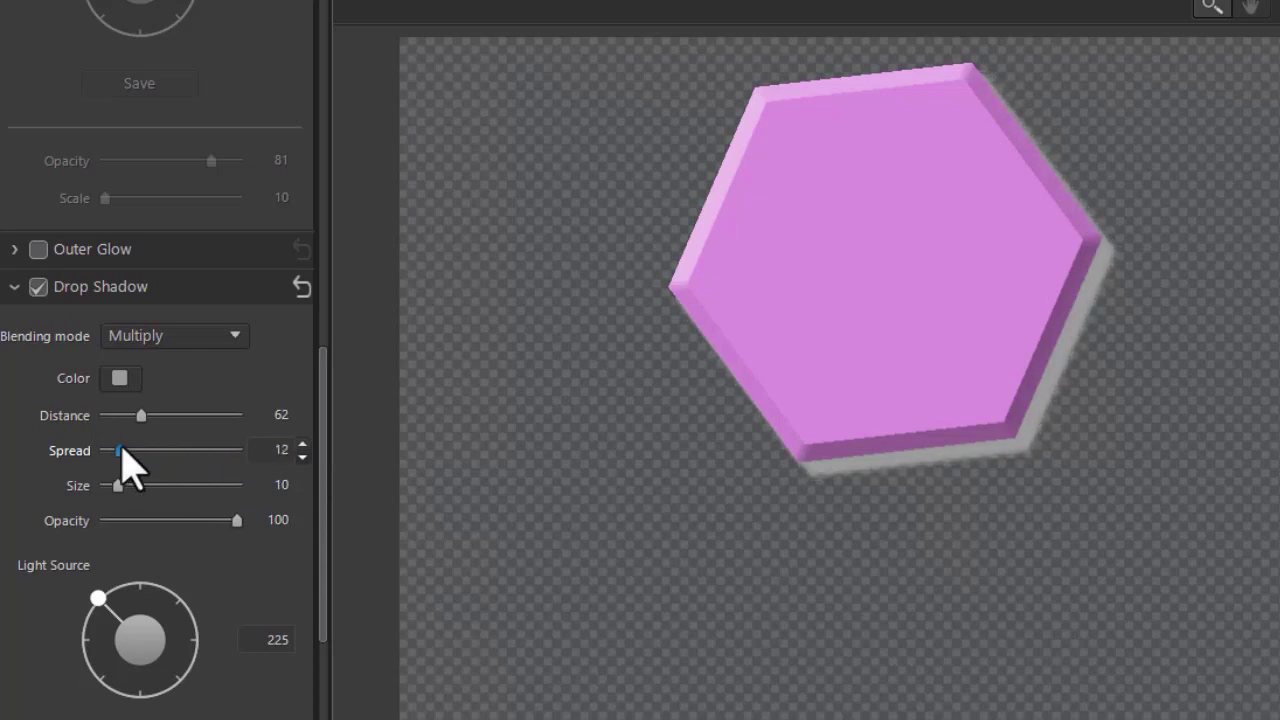
pyautogui.moveTo(118, 485); pyautogui.dragTo(147, 485)
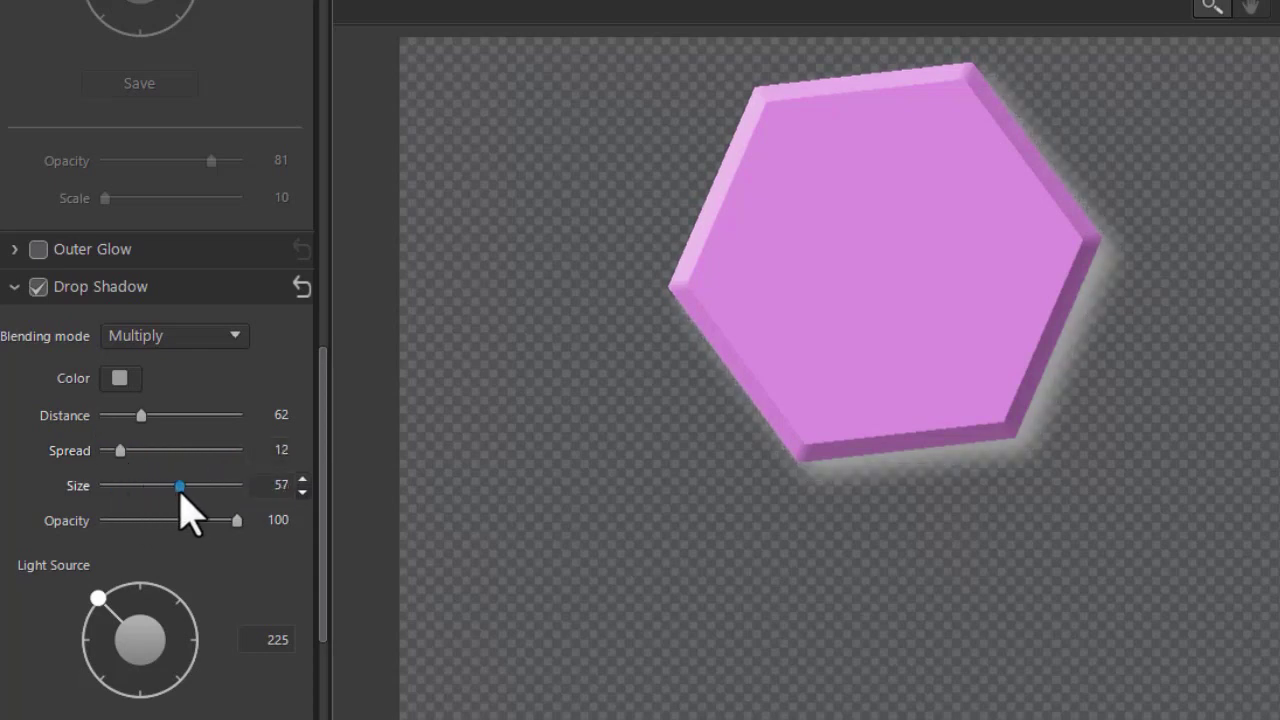
pyautogui.moveTo(181, 493); pyautogui.dragTo(148, 489)
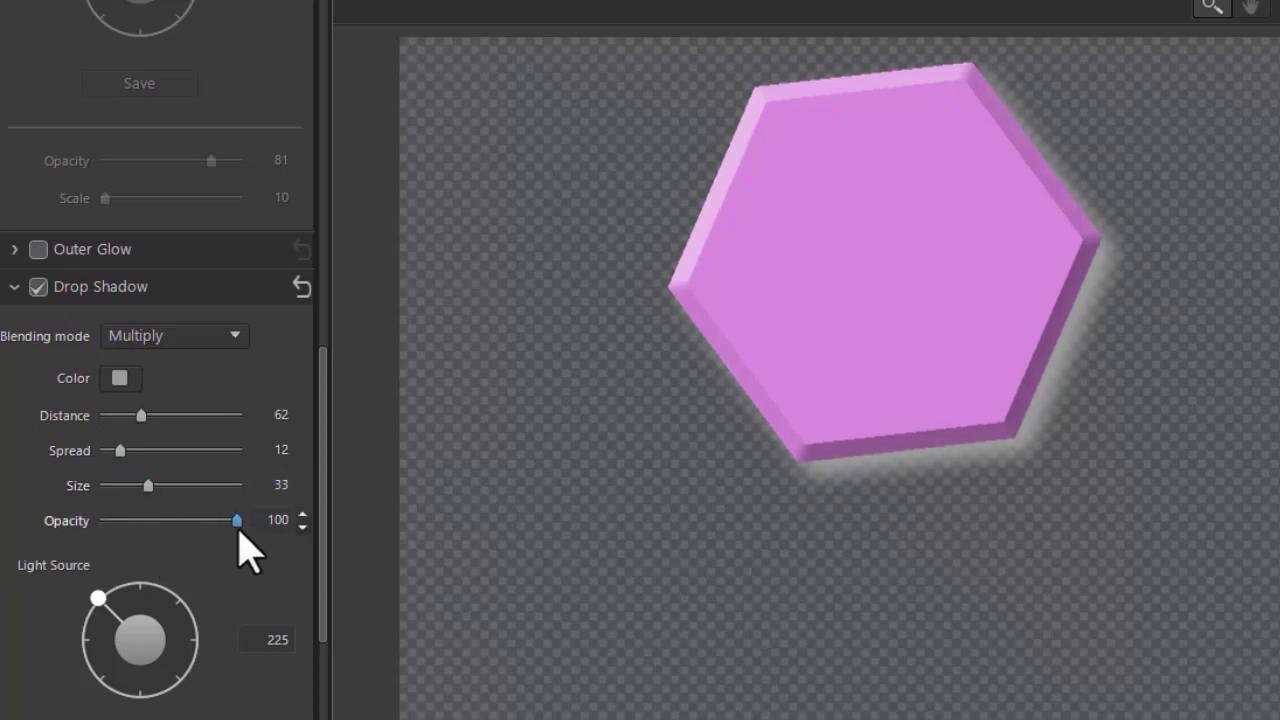
pyautogui.moveTo(100, 600); pyautogui.dragTo(214, 663)
pyautogui.moveTo(323, 629); pyautogui.dragTo(324, 685)
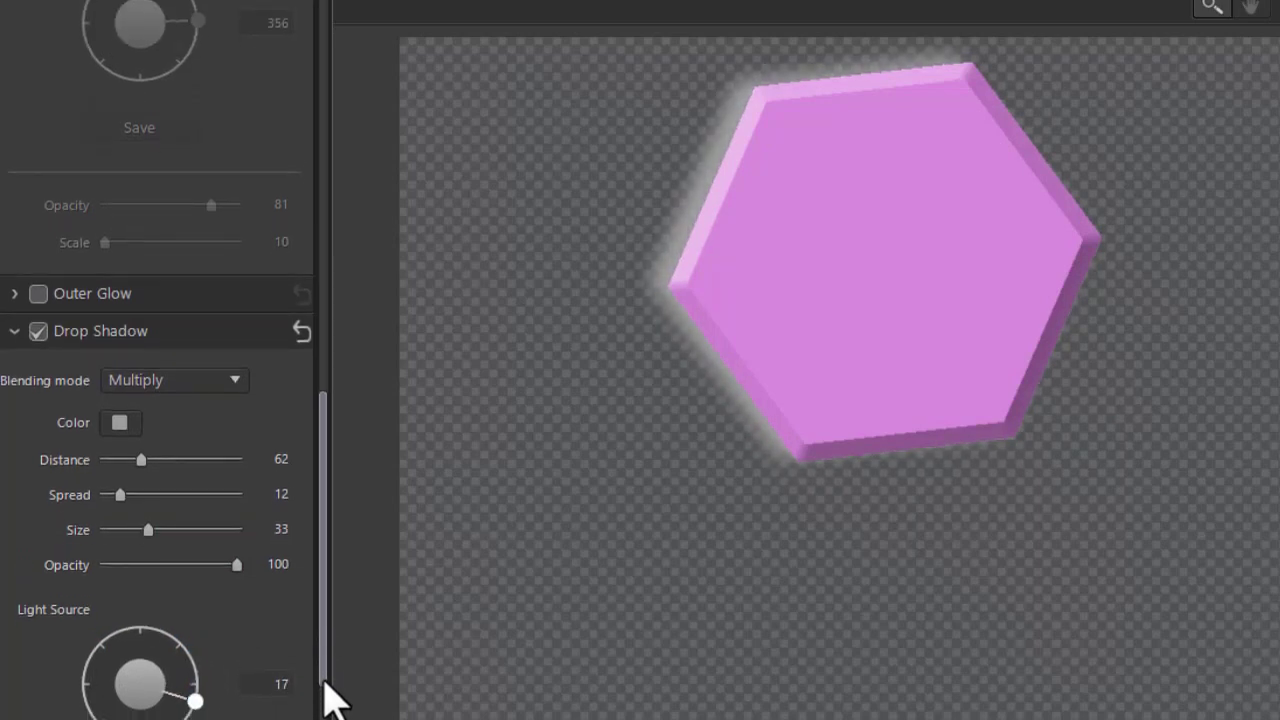
pyautogui.scroll(-3, 330, 700)
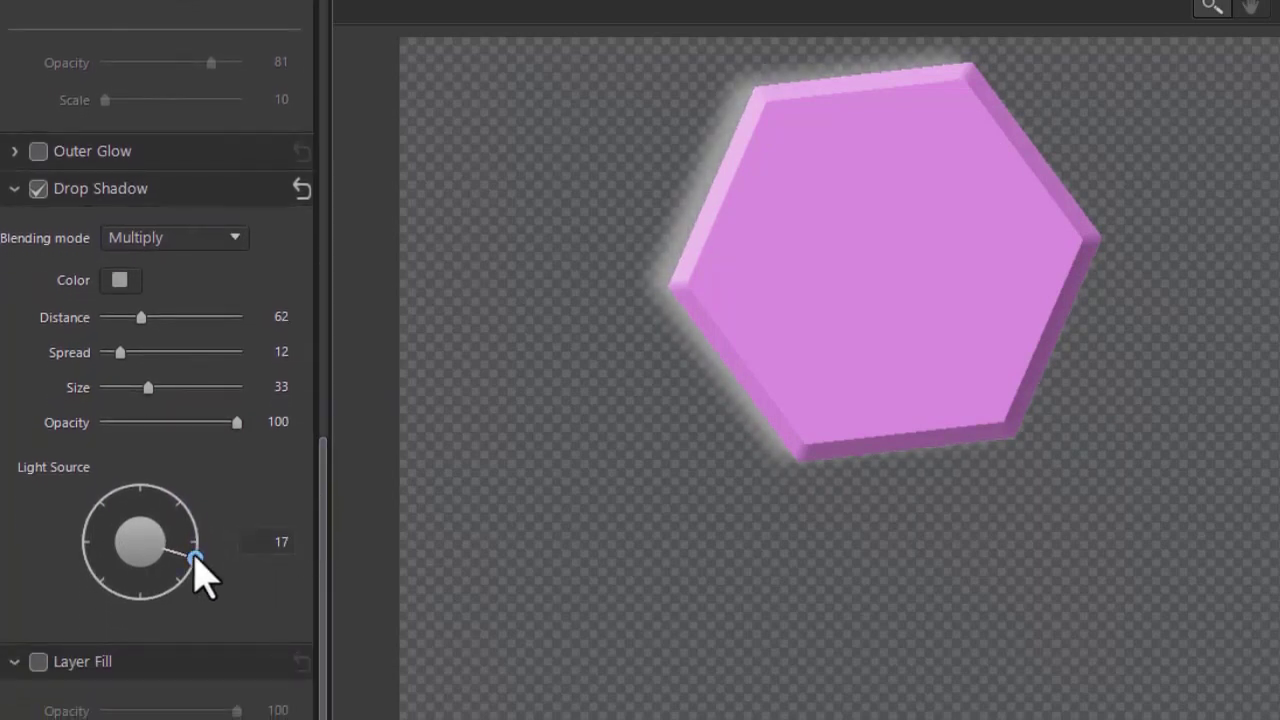
pyautogui.click(38, 662)
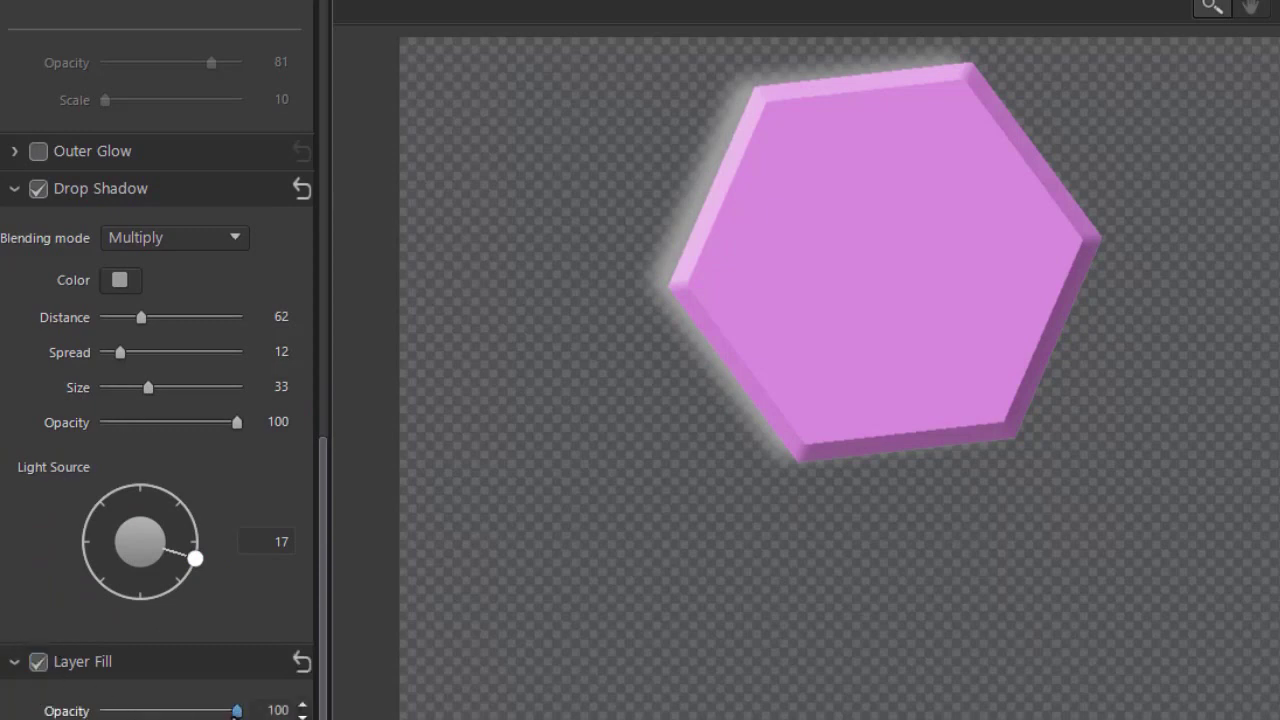
pyautogui.moveTo(237, 712); pyautogui.dragTo(63, 691)
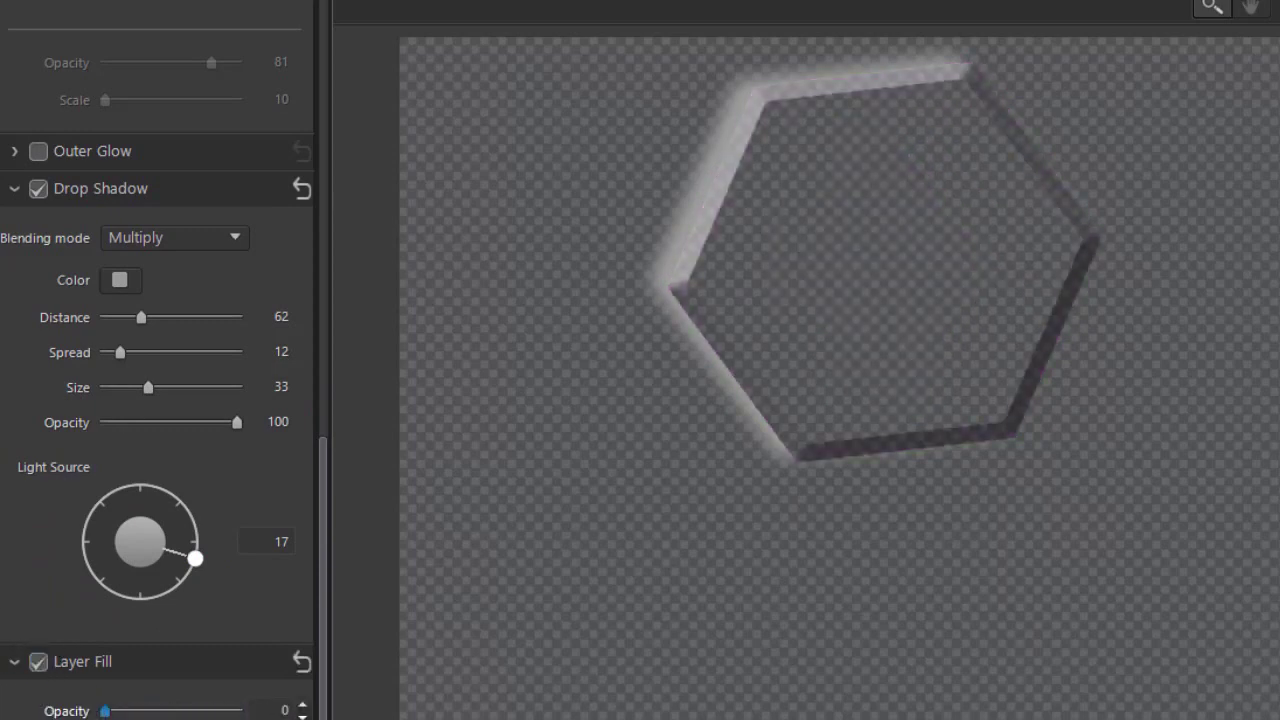
pyautogui.moveTo(105, 711); pyautogui.dragTo(76, 706)
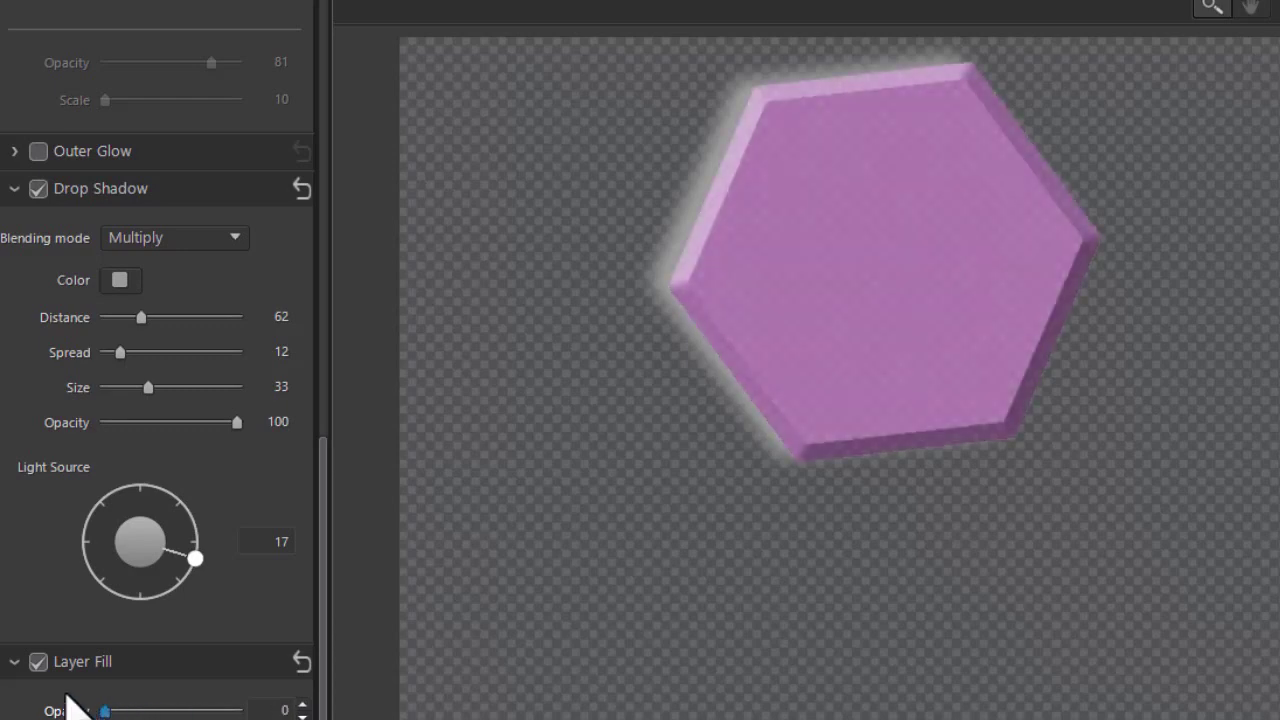